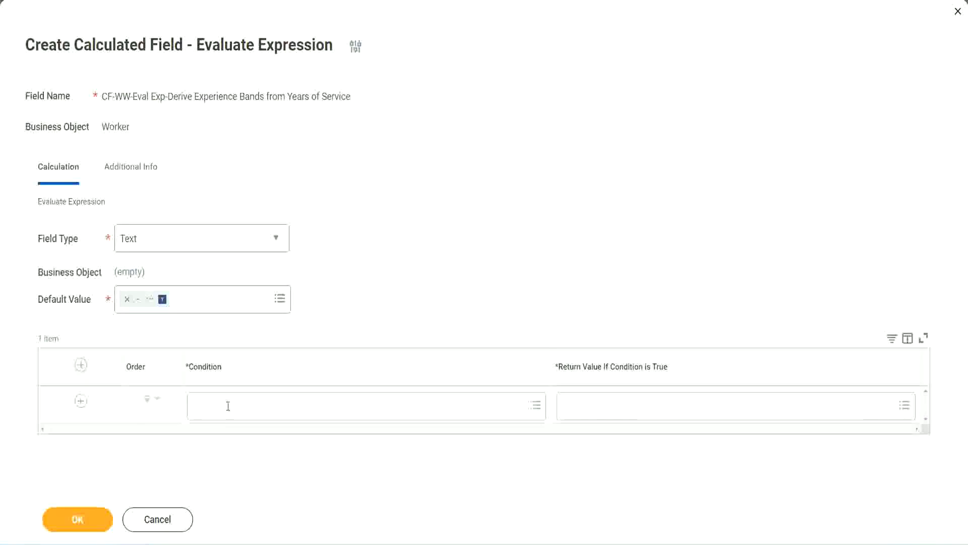
Step: Copy the Field 1 name from the Notepad++ notes and set the first condition to CF-WW-TF-Length of Service between 0 and 7 years
{"action": "left_click", "coordinate": [227, 406]}
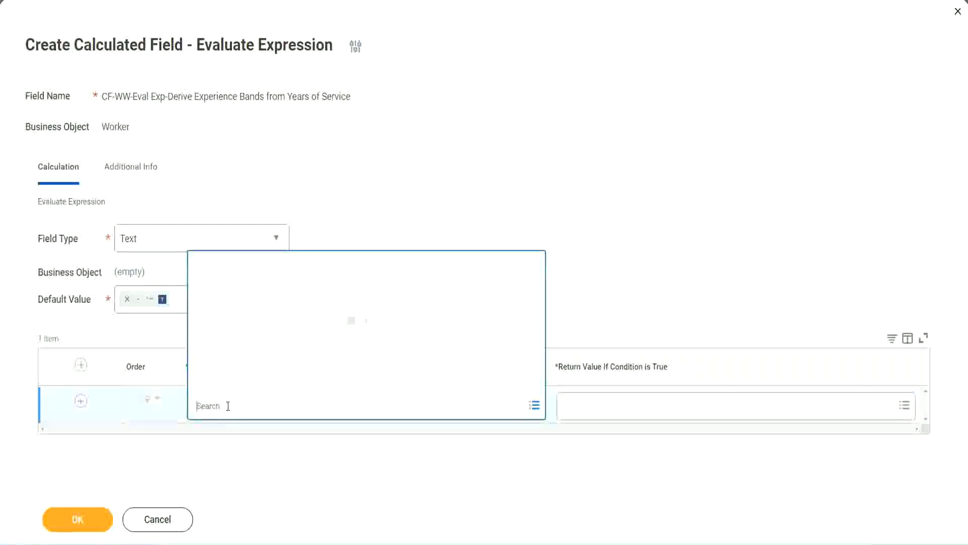
{"action": "left_click", "coordinate": [372, 230]}
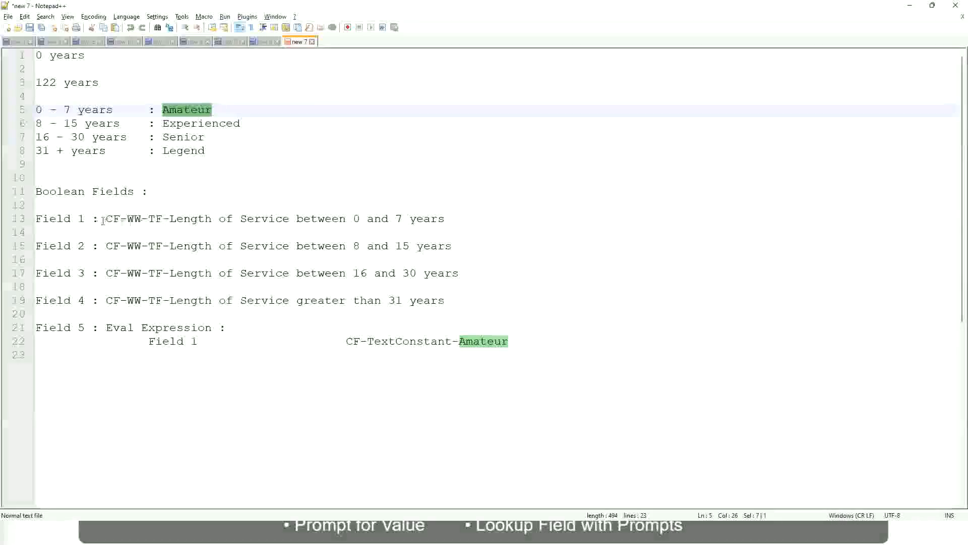
{"action": "left_click_drag", "start_coordinate": [109, 218], "coordinate": [446, 223]}
{"action": "key", "text": "ctrl+c"}
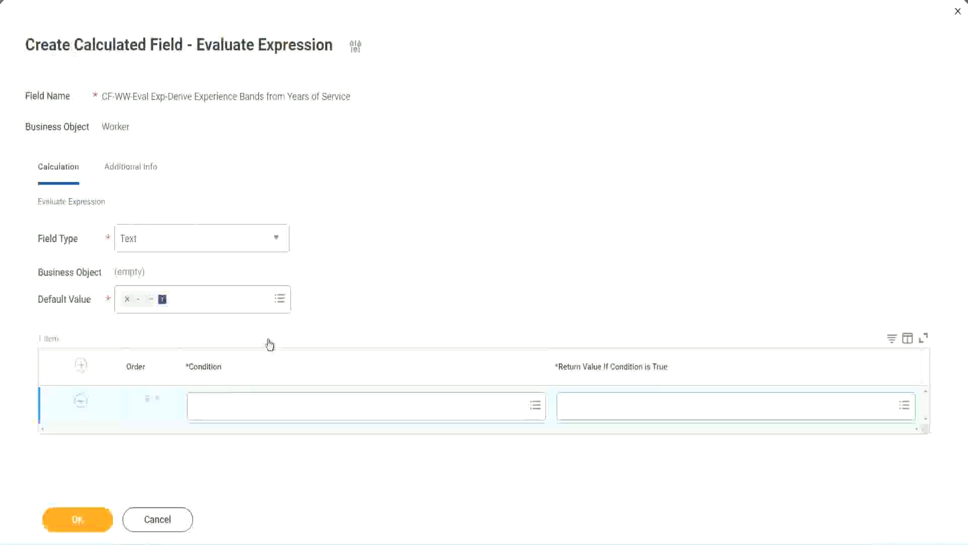
{"action": "left_click", "coordinate": [246, 409]}
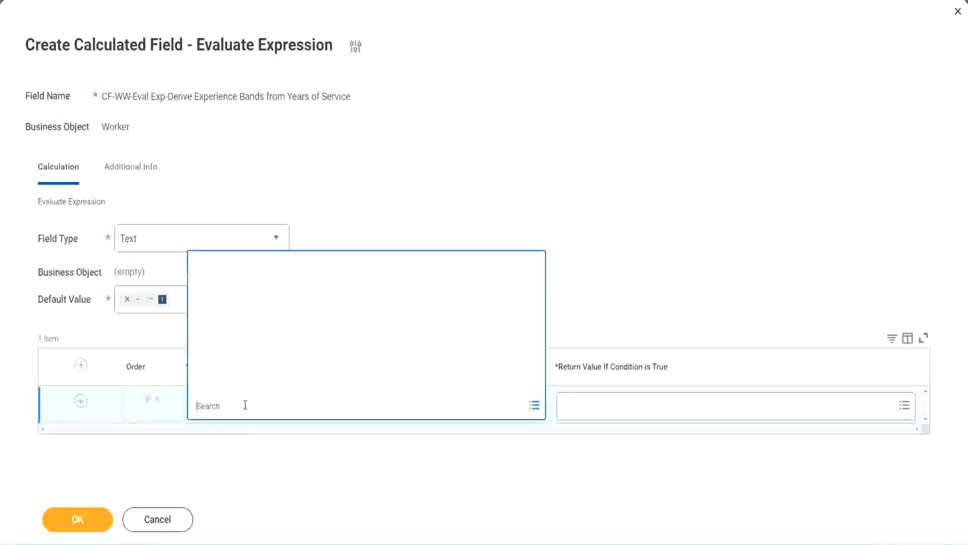
{"action": "key", "text": "ctrl+v"}
{"action": "key", "text": "Return"}
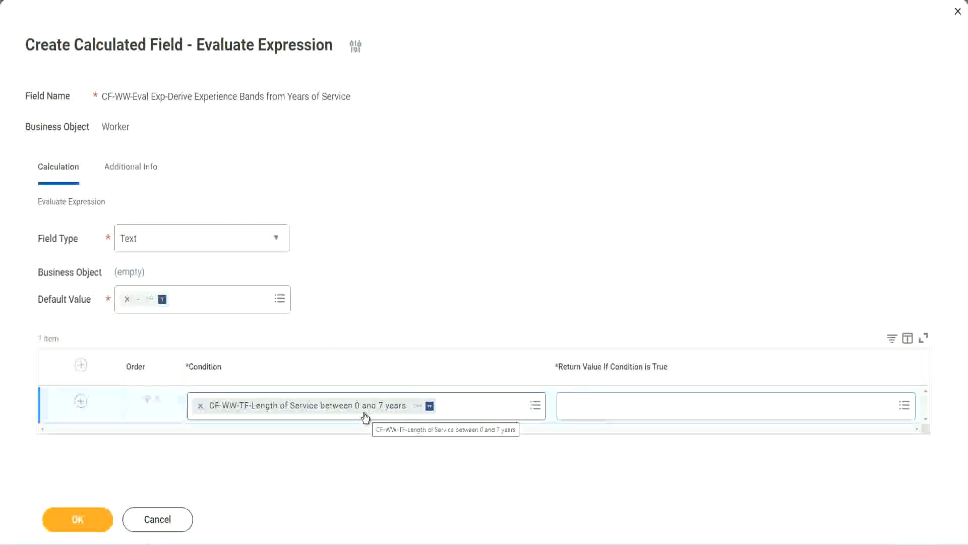
{"action": "left_click", "coordinate": [630, 413]}
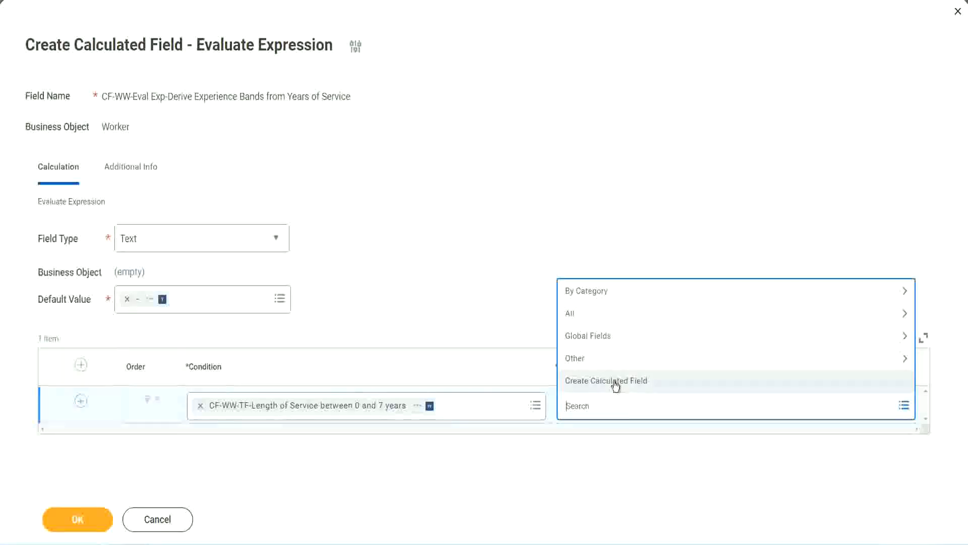
{"action": "left_click", "coordinate": [562, 251]}
{"action": "left_click", "coordinate": [583, 408]}
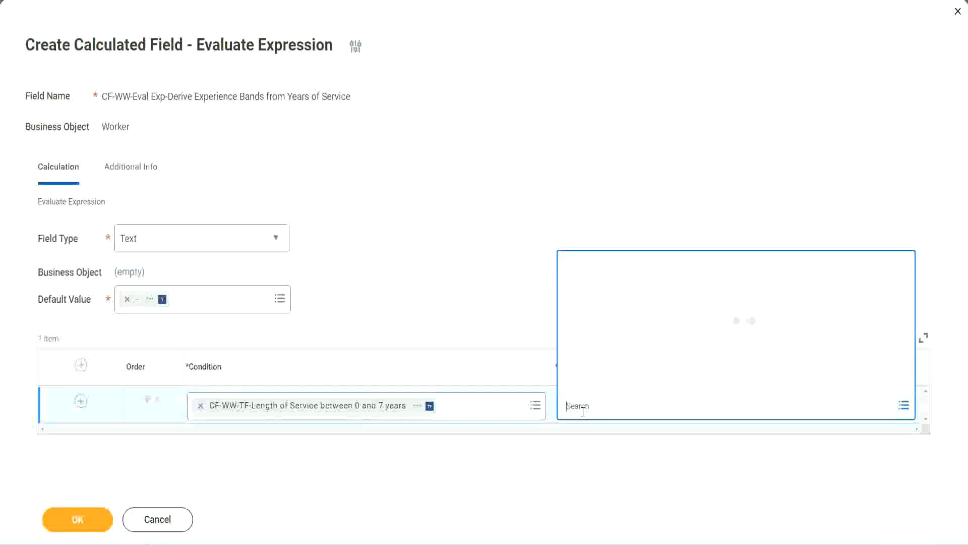
{"action": "type", "text": "Amaterue"}
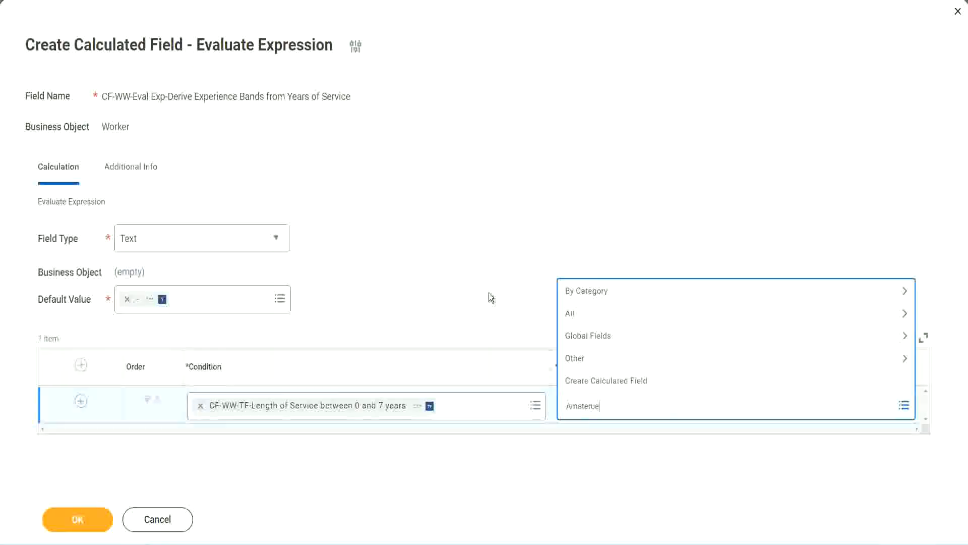
{"action": "left_click", "coordinate": [489, 294]}
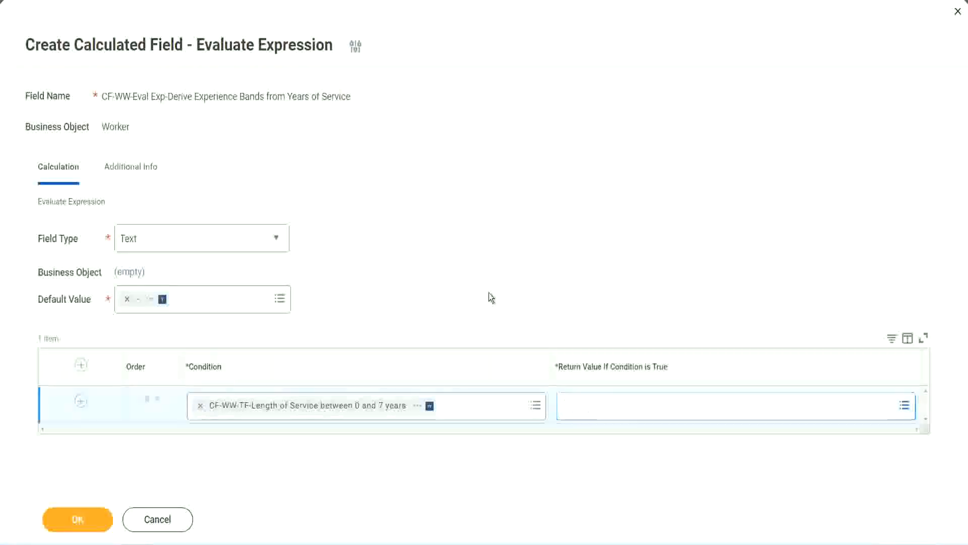
{"action": "left_click", "coordinate": [610, 413]}
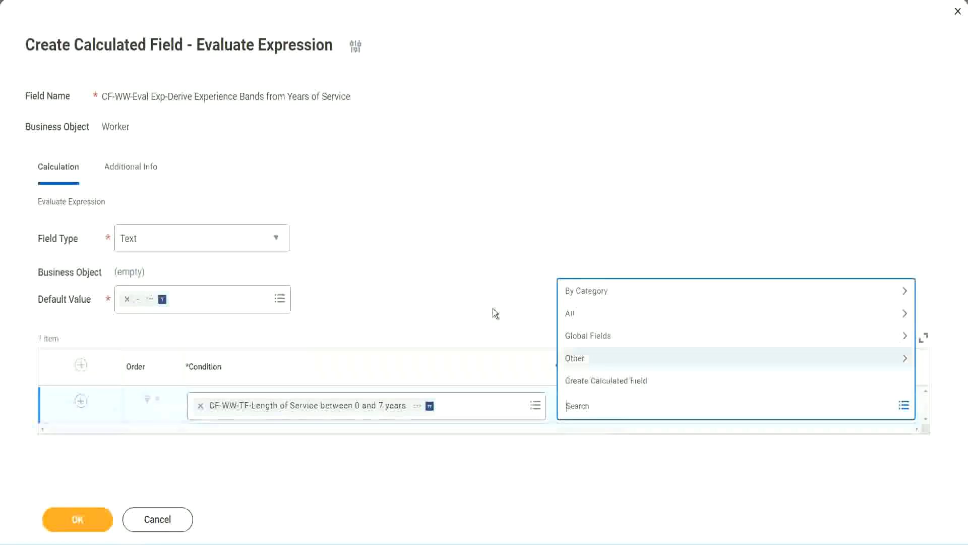
{"action": "left_click", "coordinate": [488, 295]}
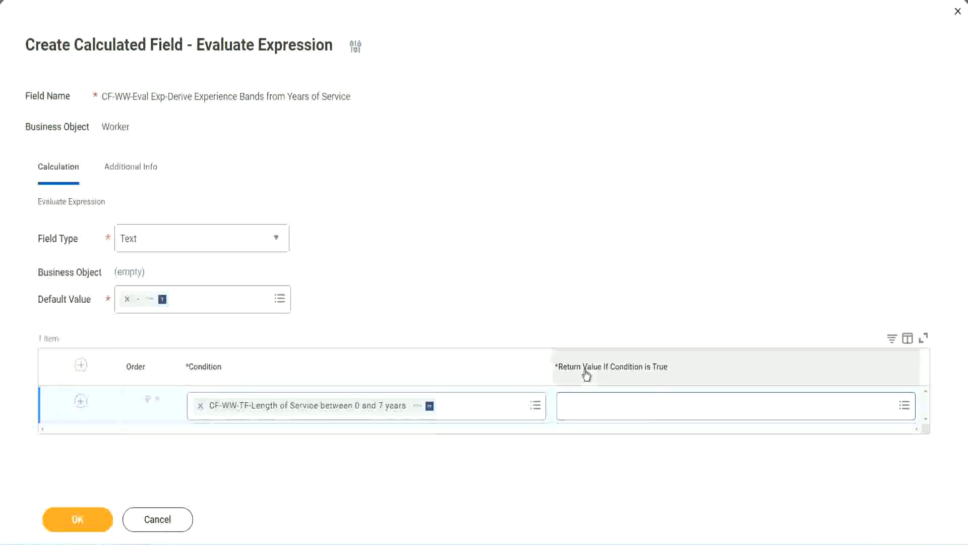
Step: Start a new calculated field for the first row's return value and name it CF-WW-TC-Amateur
{"action": "left_click", "coordinate": [628, 409]}
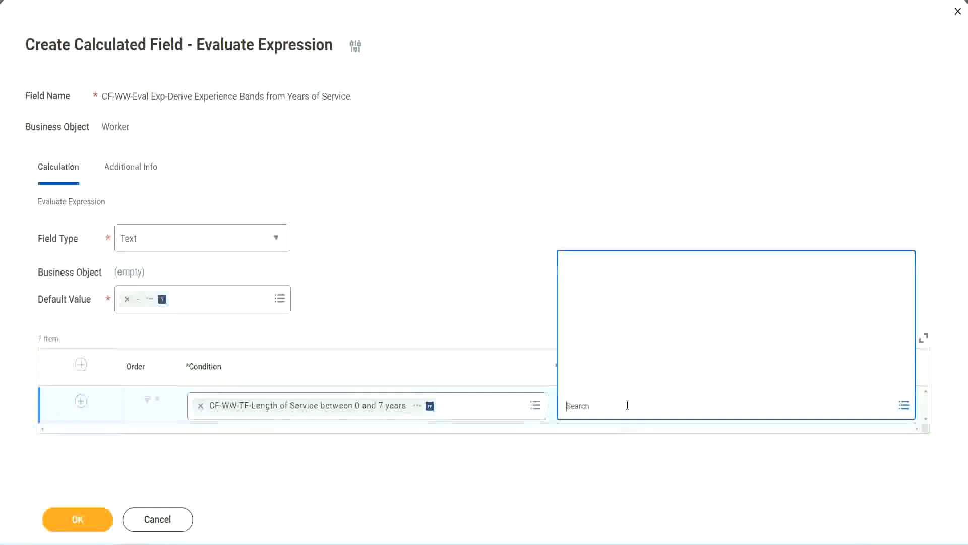
{"action": "left_click", "coordinate": [621, 381]}
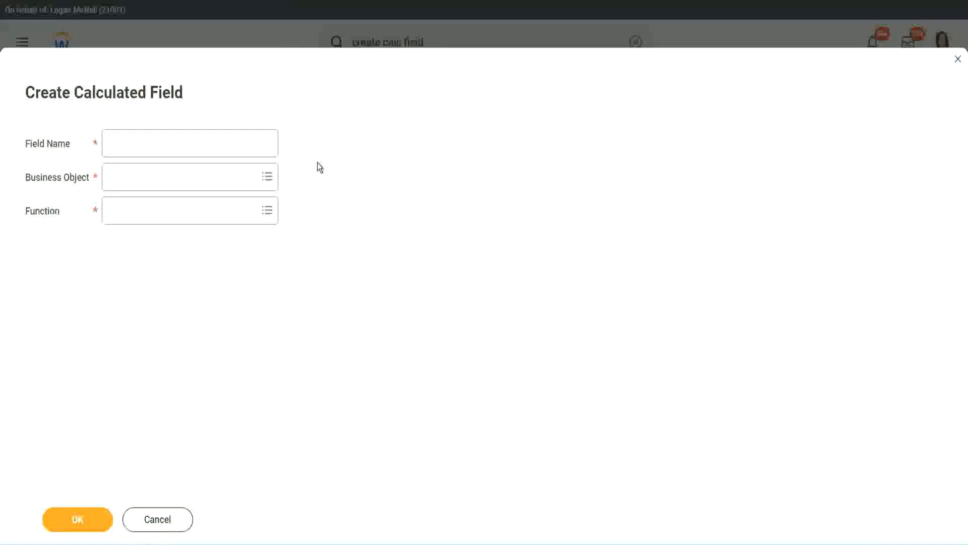
{"action": "left_click", "coordinate": [119, 144]}
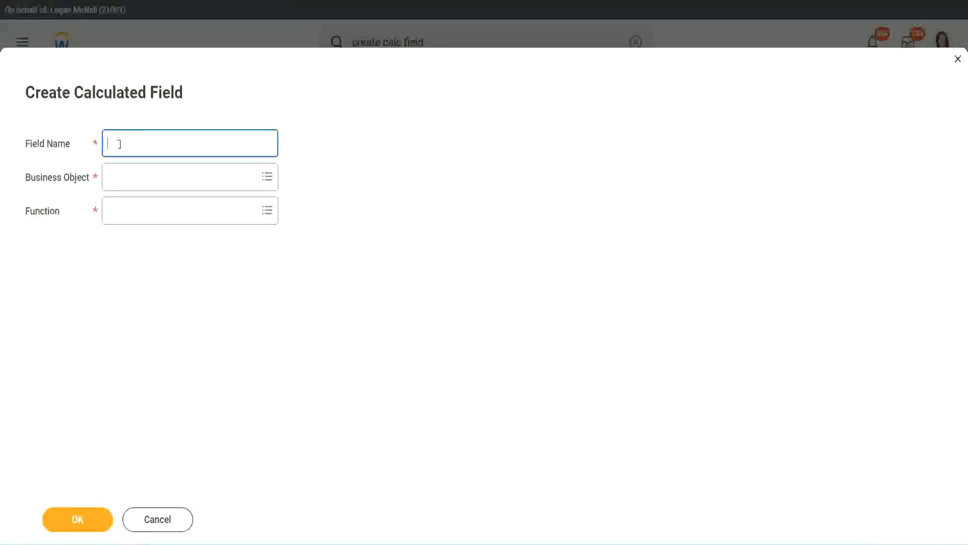
{"action": "type", "text": "CF-TC-Amateur"}
{"action": "left_click", "coordinate": [120, 144]}
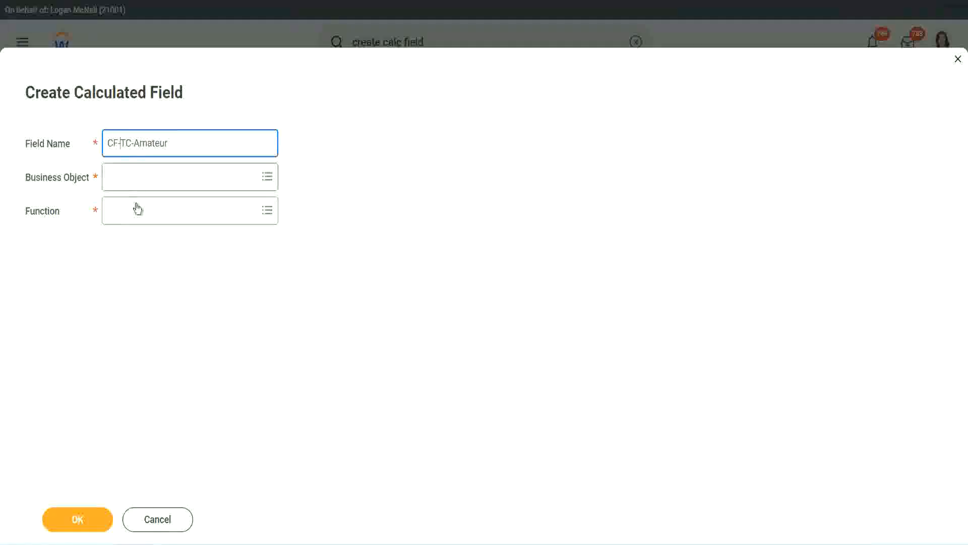
{"action": "type", "text": "WW-"}
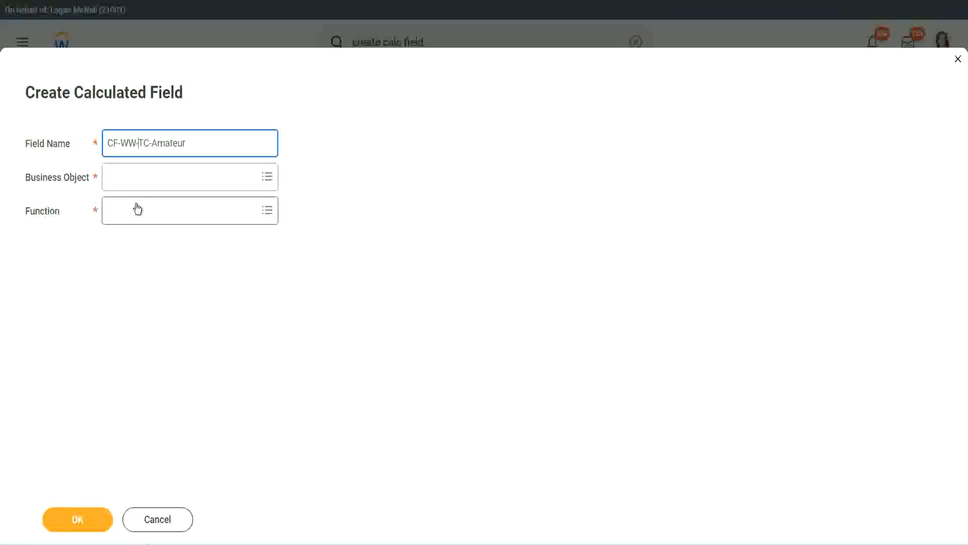
Step: Search for global business objects and set the new field's business object to Global
{"action": "left_click", "coordinate": [137, 177]}
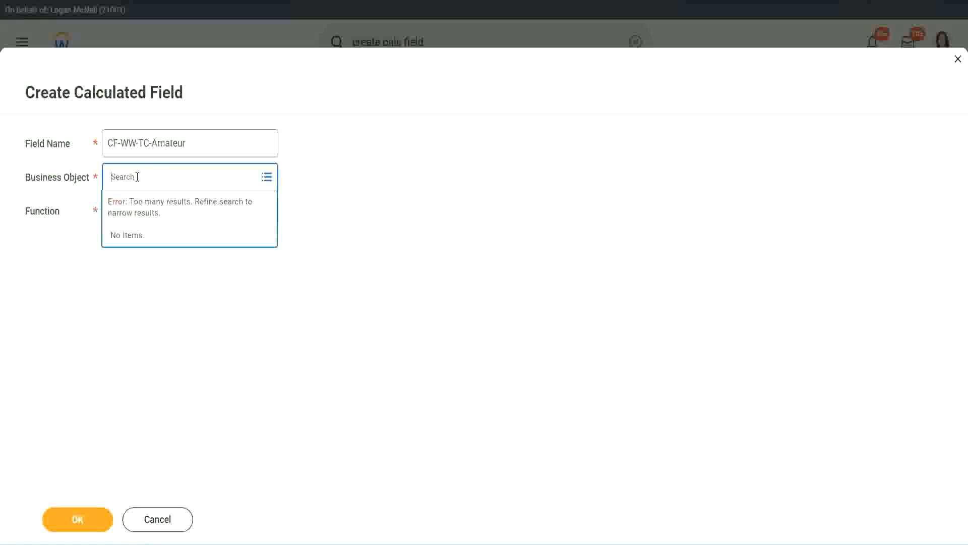
{"action": "type", "text": "worker"}
{"action": "key", "text": "BackSpace"}
{"action": "type", "text": "globa"}
{"action": "key", "text": "BackSpace"}
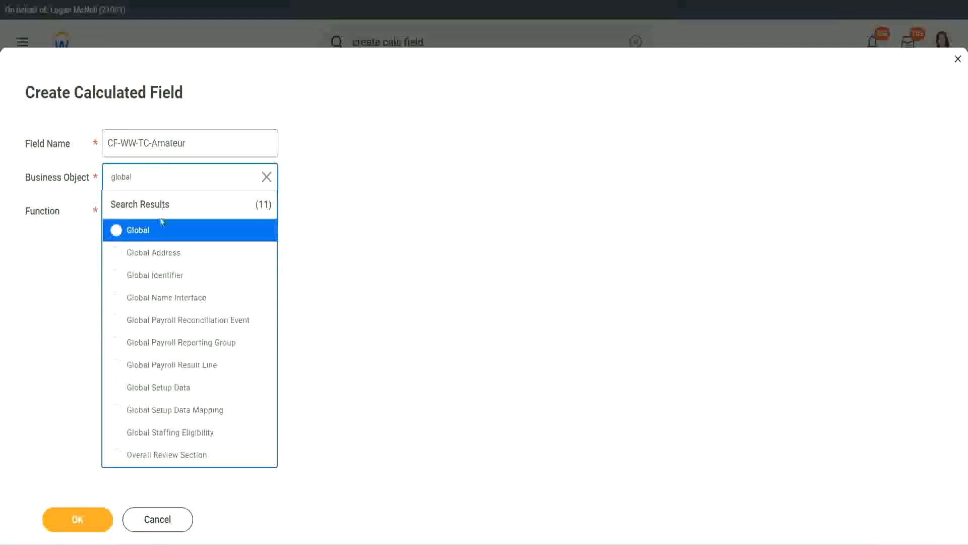
{"action": "left_click", "coordinate": [150, 235]}
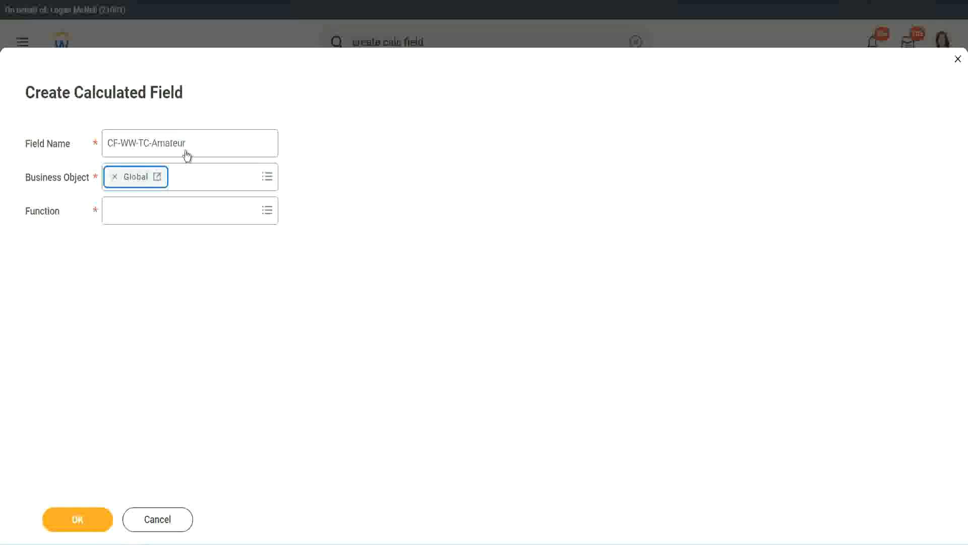
{"action": "triple_click", "coordinate": [250, 137]}
{"action": "left_click", "coordinate": [211, 144]}
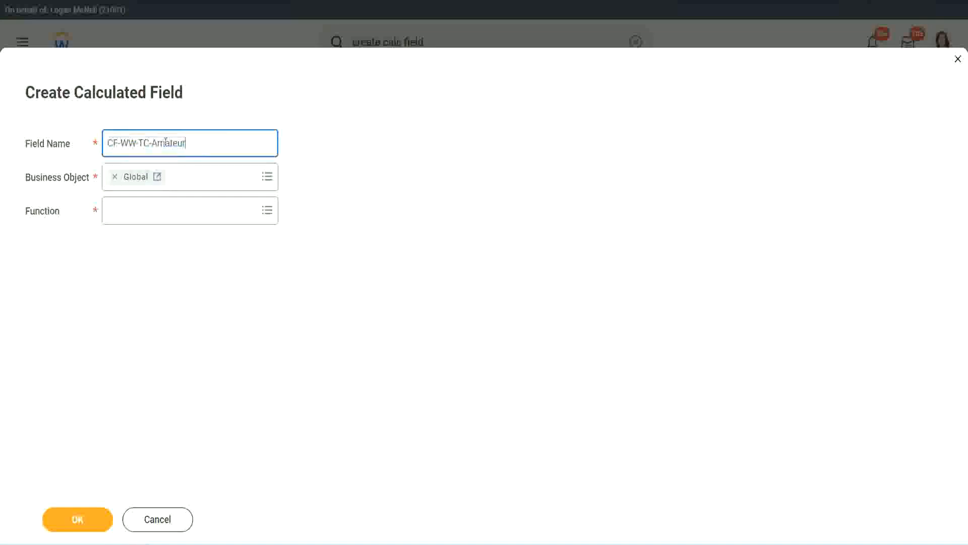
{"action": "double_click", "coordinate": [164, 143]}
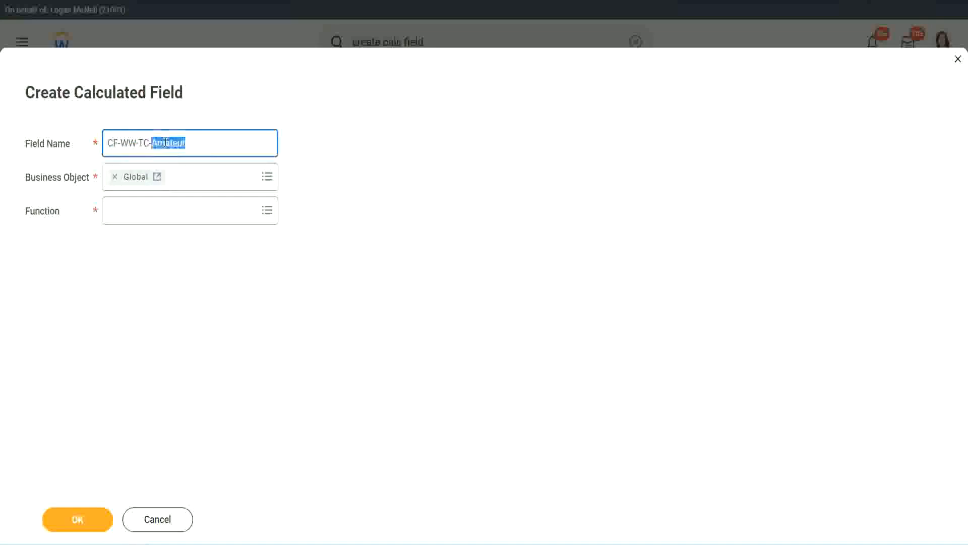
{"action": "left_click", "coordinate": [201, 141]}
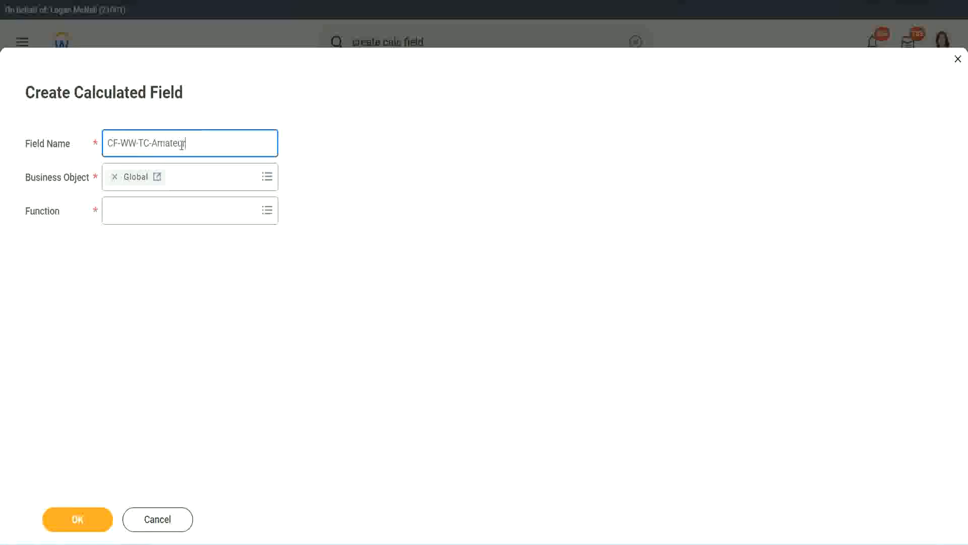
{"action": "double_click", "coordinate": [181, 145]}
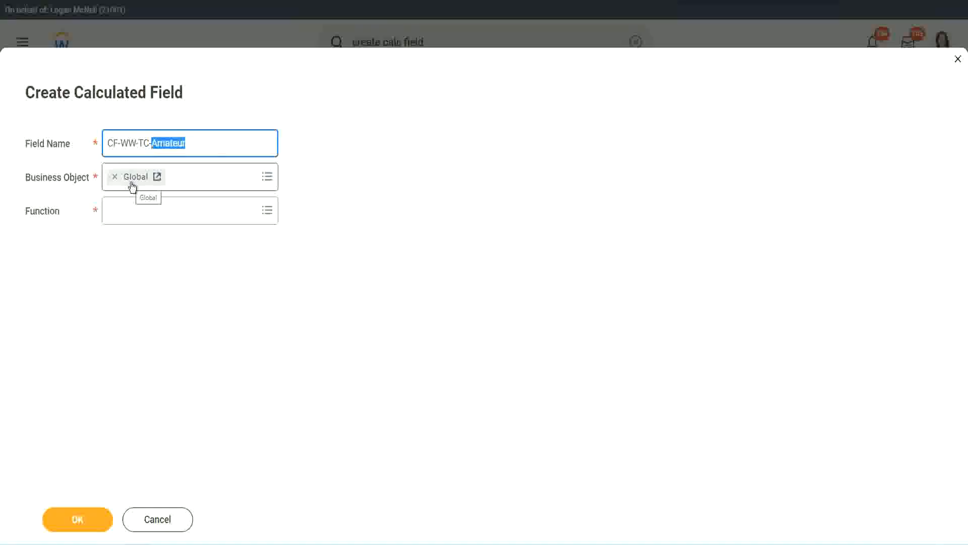
Step: Choose the Text Constant function for the new calculated field and continue to its definition
{"action": "left_click", "coordinate": [134, 211]}
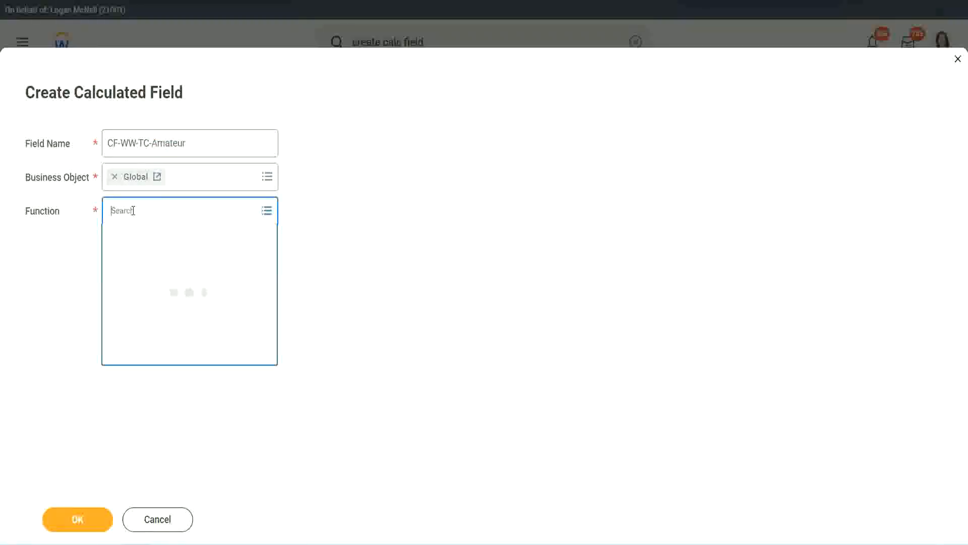
{"action": "type", "text": "text const"}
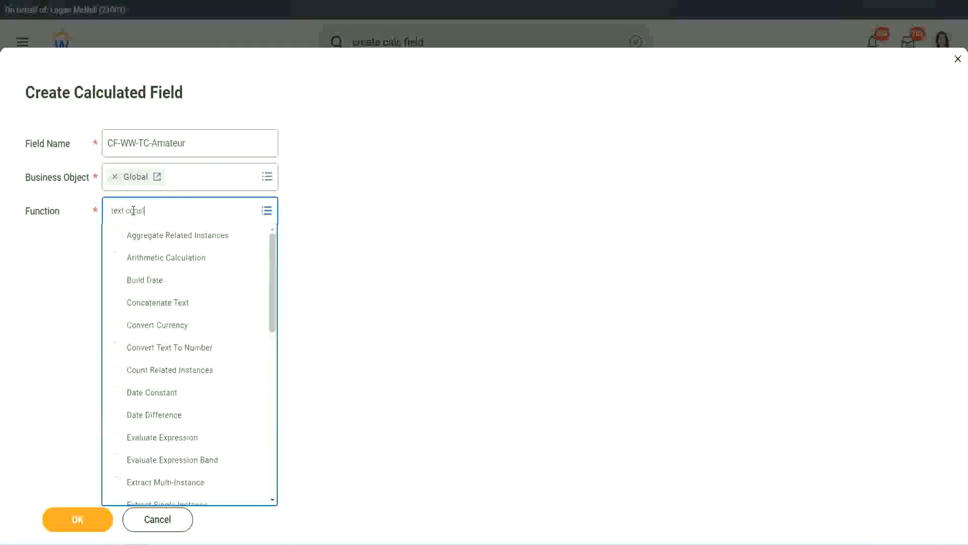
{"action": "key", "text": "Return"}
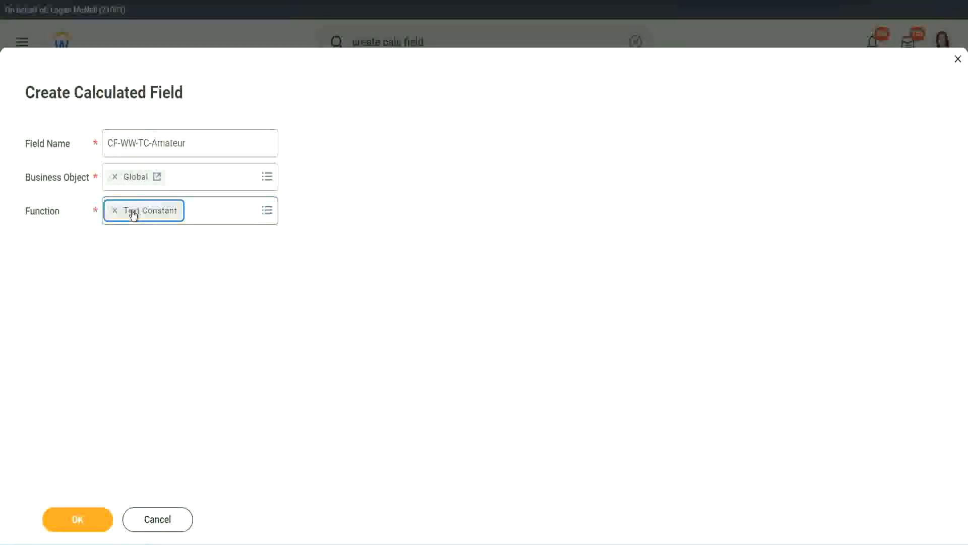
{"action": "left_click", "coordinate": [81, 526]}
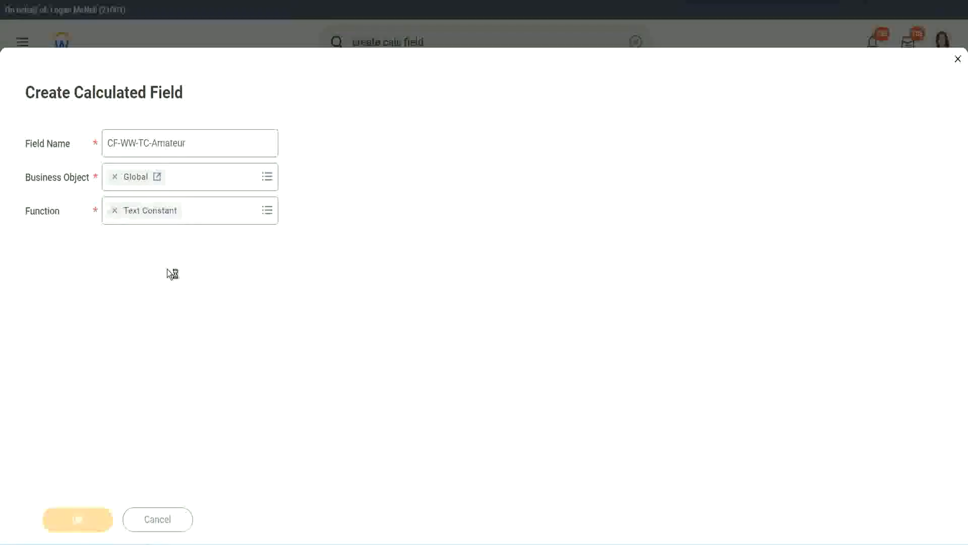
Step: Enter Amateur as the text constant and save the field as the return value
{"action": "left_click", "coordinate": [161, 286]}
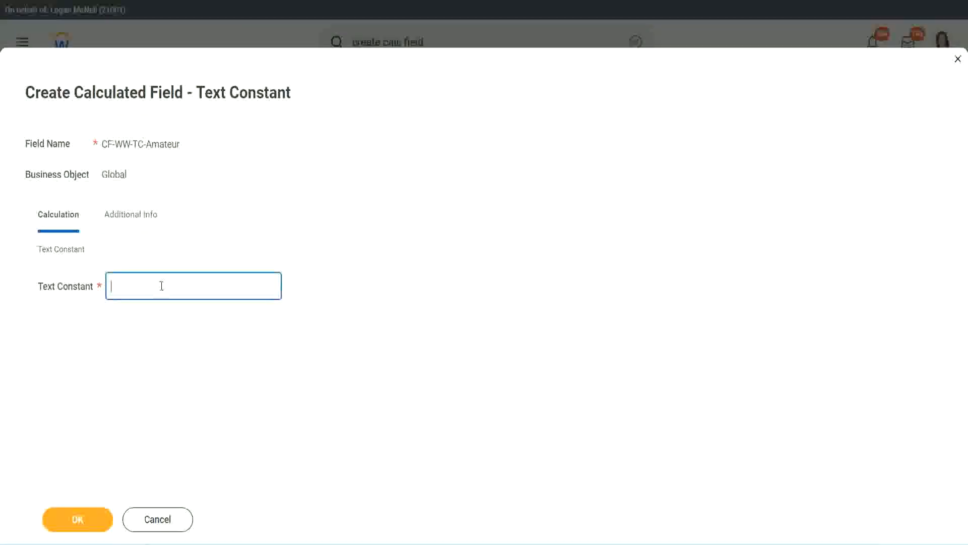
{"action": "type", "text": "Amateur"}
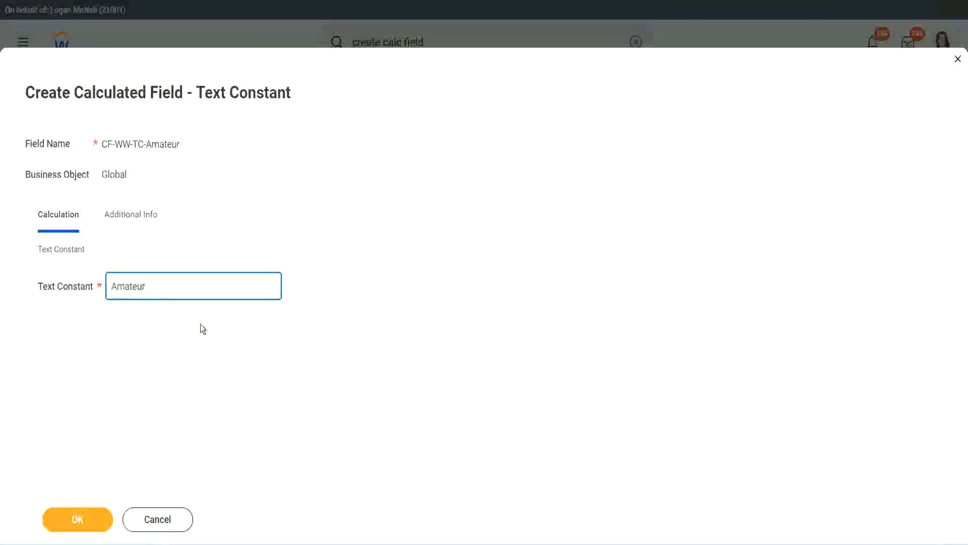
{"action": "left_click", "coordinate": [77, 519]}
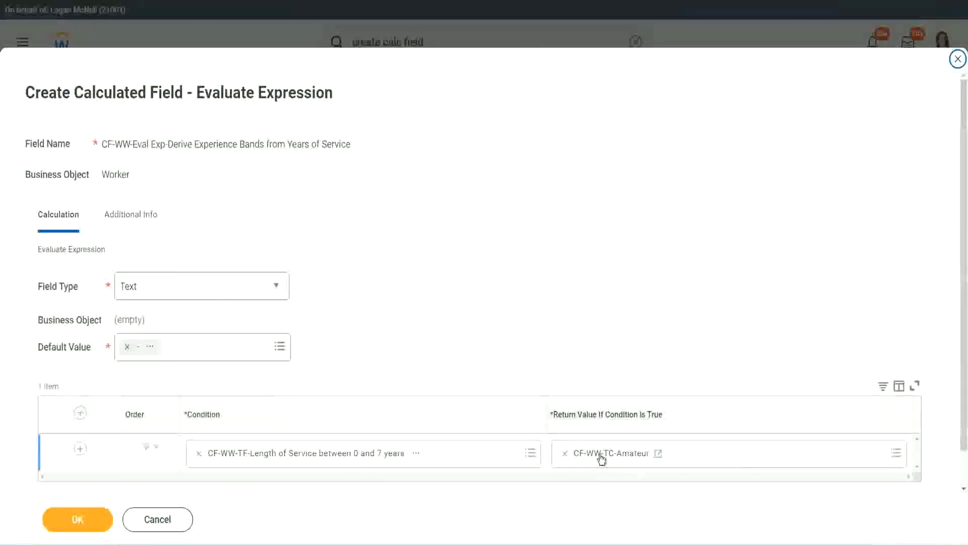
Step: Copy the text of the first row's return value and add two more condition rows below that row
{"action": "right_click", "coordinate": [601, 455]}
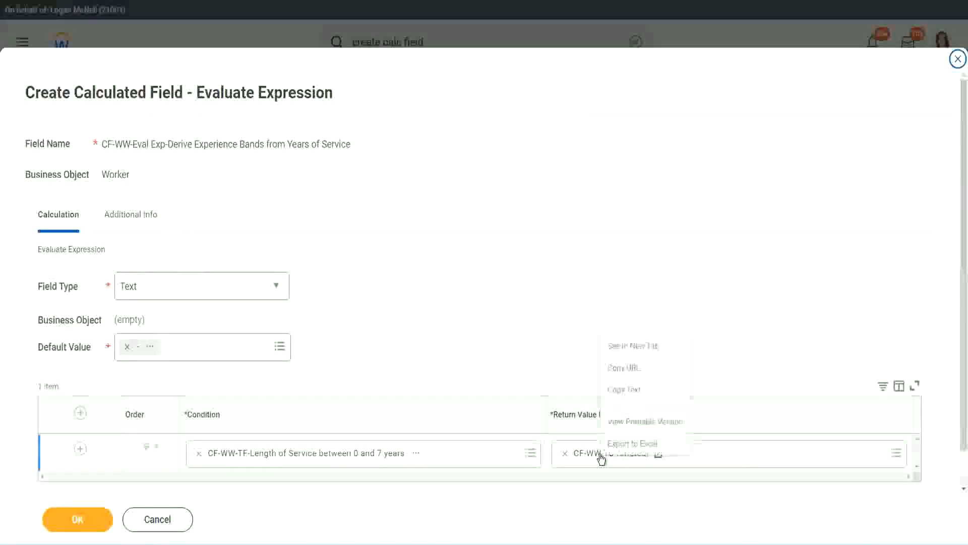
{"action": "left_click", "coordinate": [626, 389]}
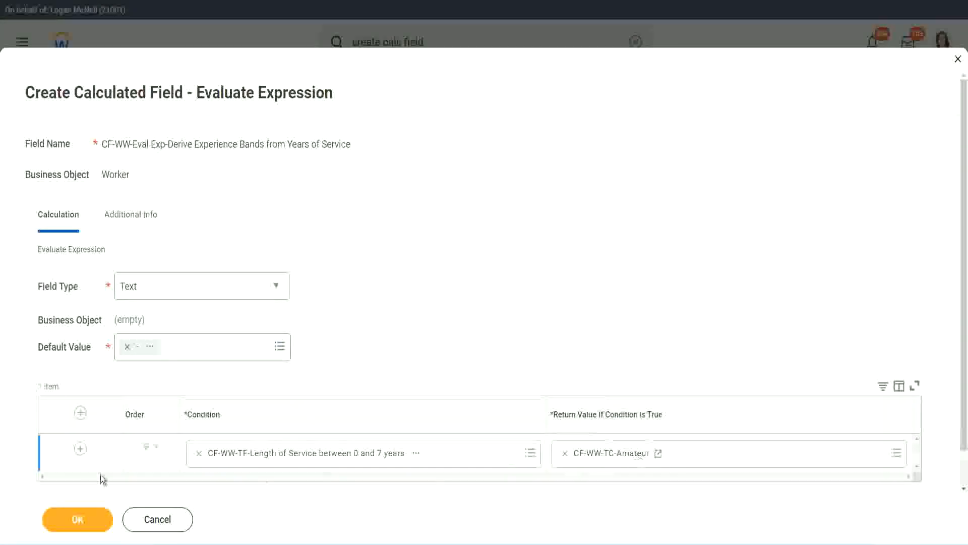
{"action": "left_click", "coordinate": [66, 464]}
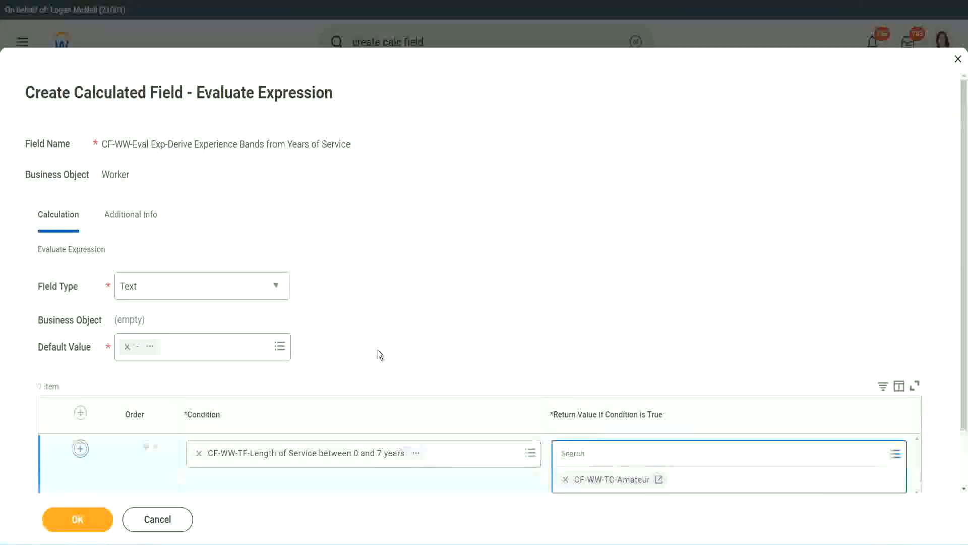
{"action": "left_click", "coordinate": [80, 448]}
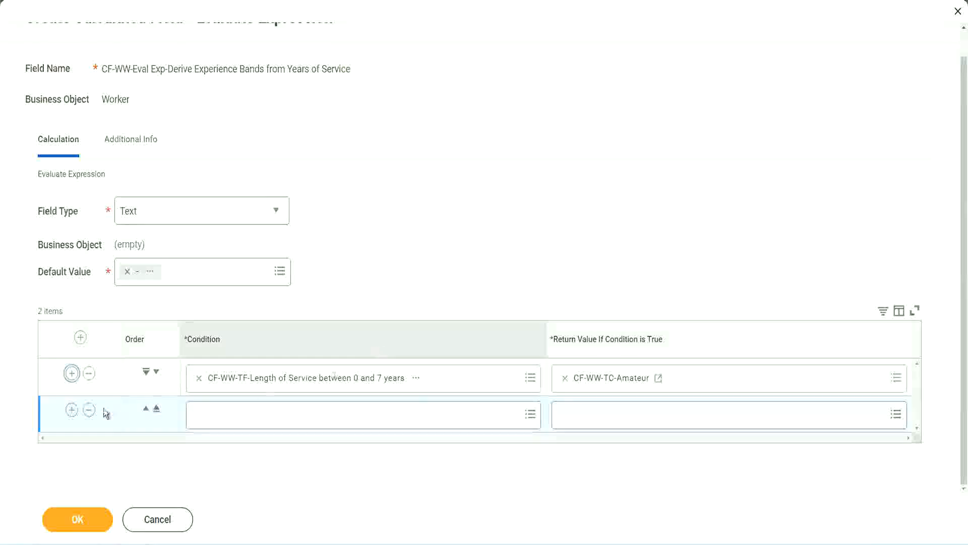
{"action": "left_click", "coordinate": [72, 410]}
{"action": "scroll", "coordinate": [194, 342], "scroll_direction": "down", "scroll_amount": 1}
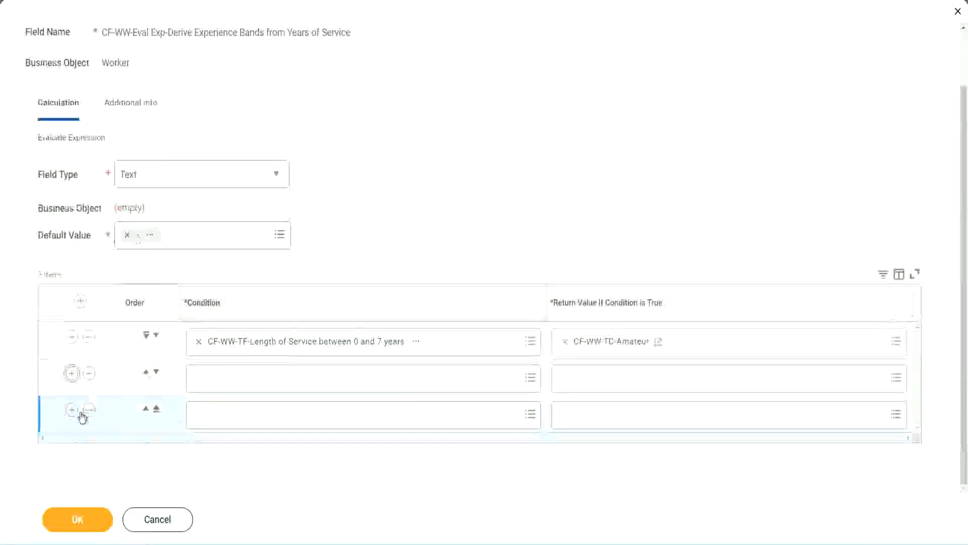
Step: Add a fourth condition row and set the second row's condition to CF-WW-TF-Length of Service between 8 and 15 years
{"action": "left_click", "coordinate": [71, 410]}
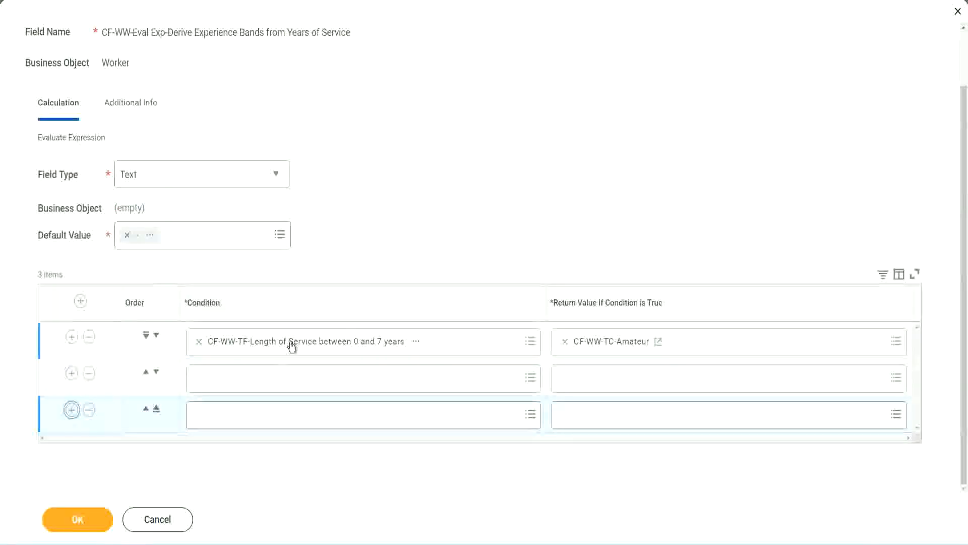
{"action": "left_click", "coordinate": [238, 378]}
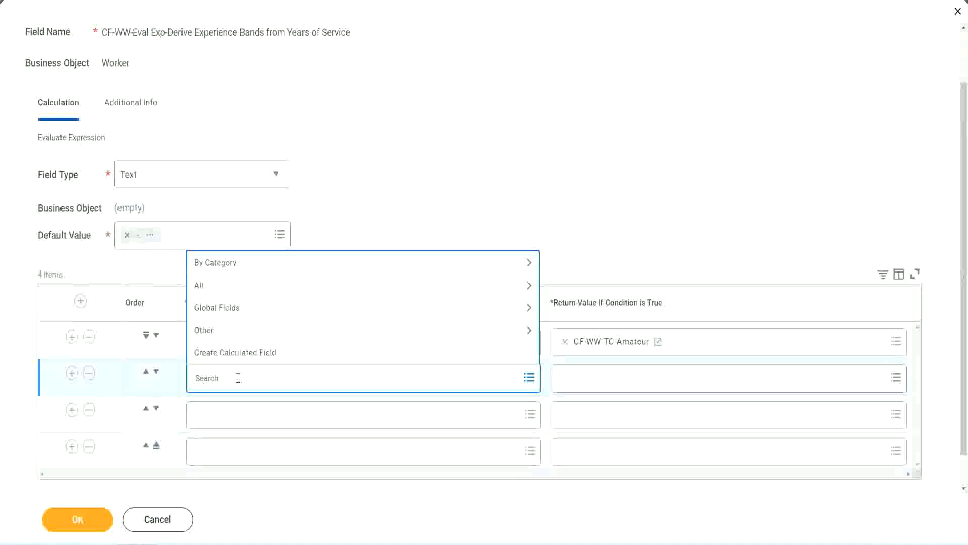
{"action": "type", "text": "cf-ww"}
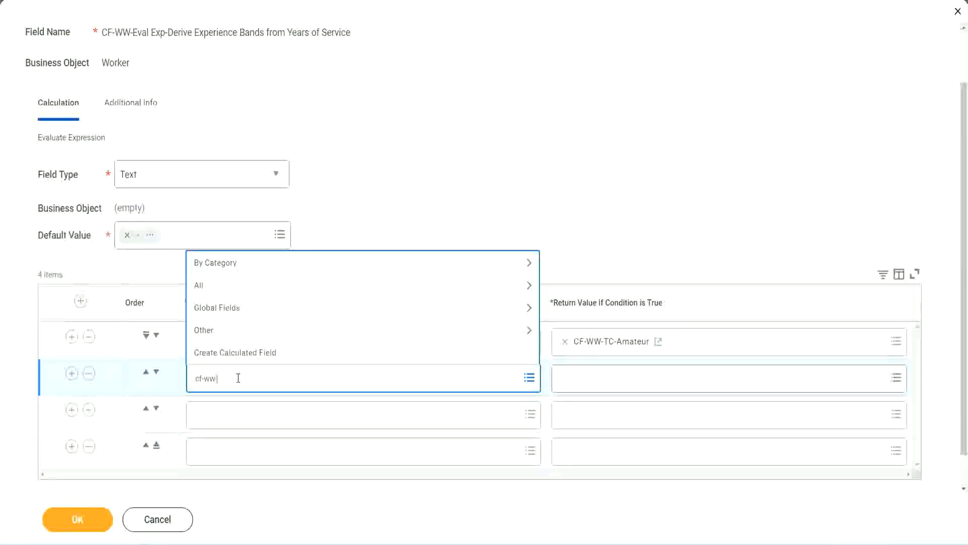
{"action": "type", "text": "-tf"}
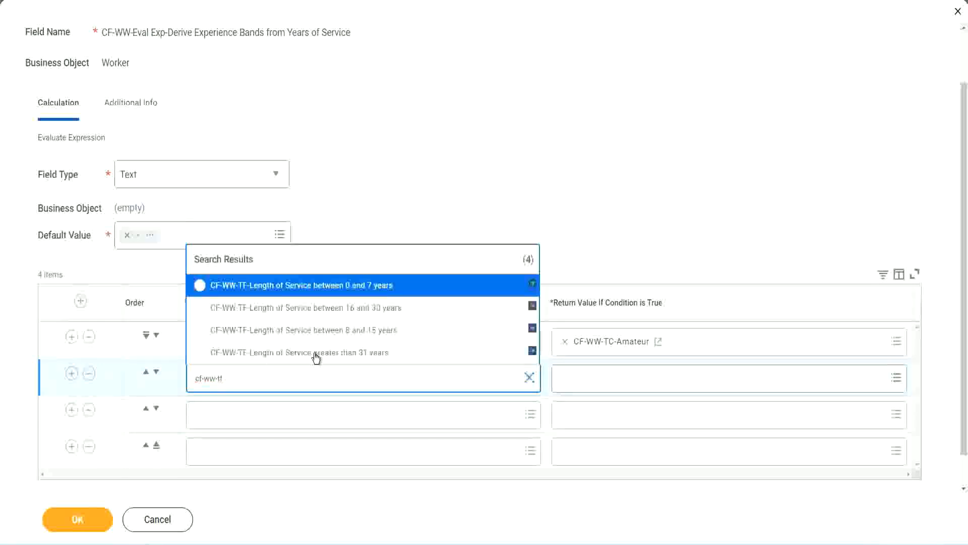
{"action": "left_click", "coordinate": [371, 333]}
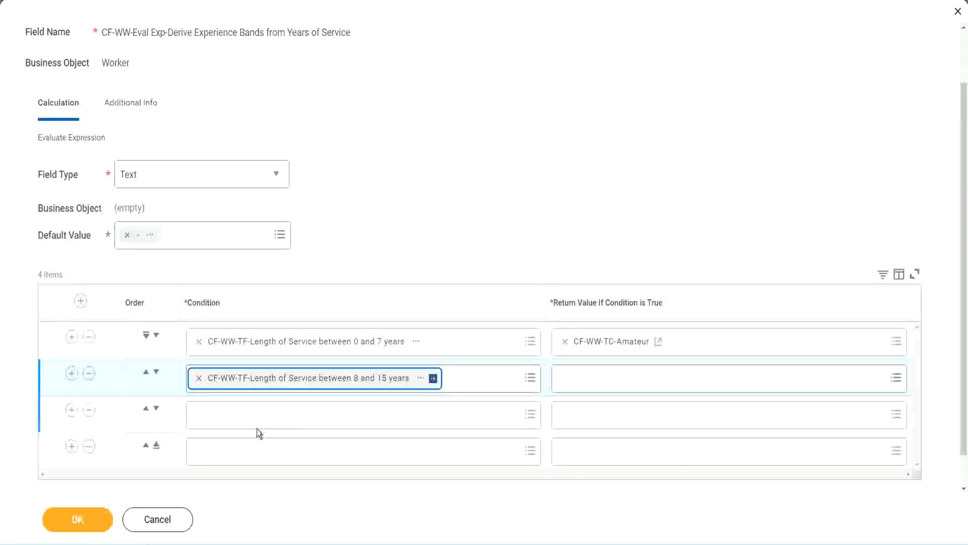
Step: Search for cf-ww-tf and set the third row's condition to CF-WW-TF-Length of Service between 16 and 30 years
{"action": "left_click", "coordinate": [244, 414]}
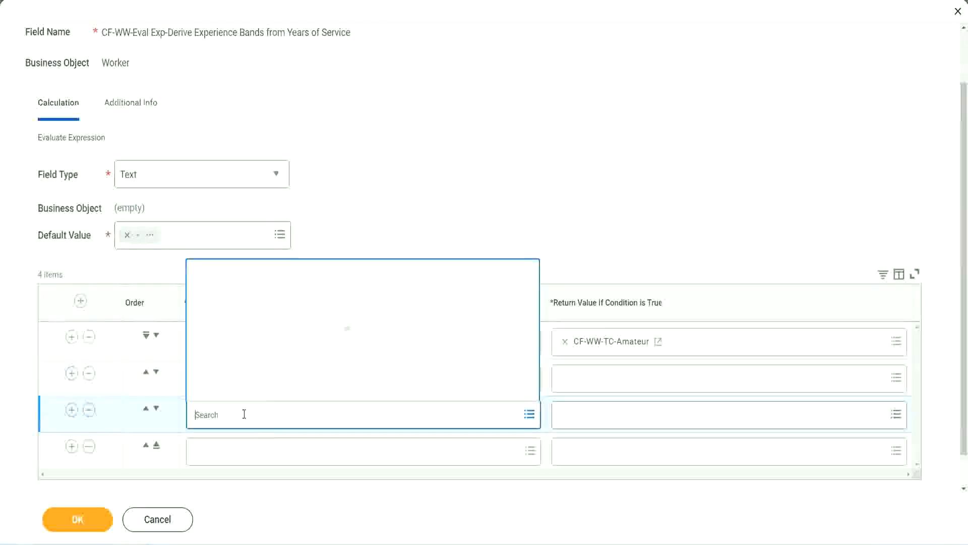
{"action": "type", "text": "cf-ww-tf"}
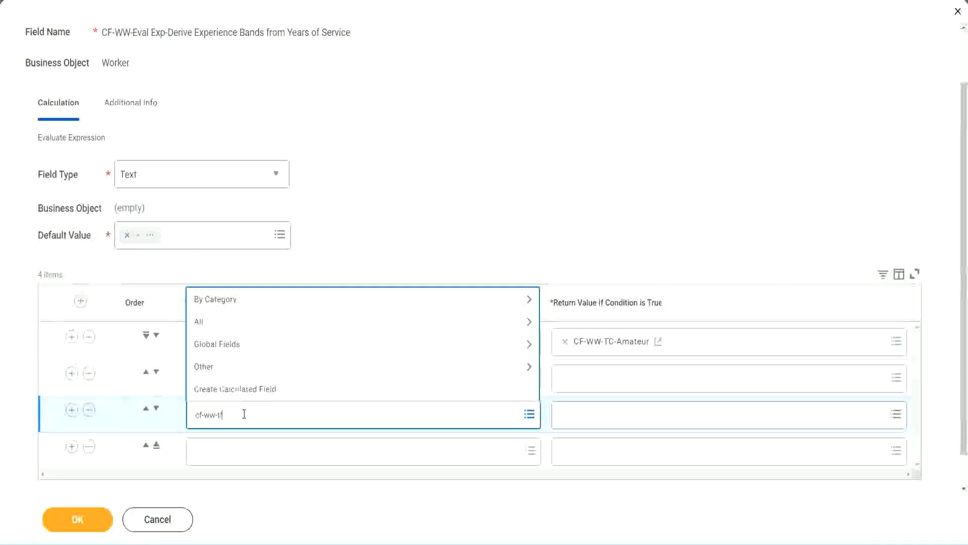
{"action": "key", "text": "Return"}
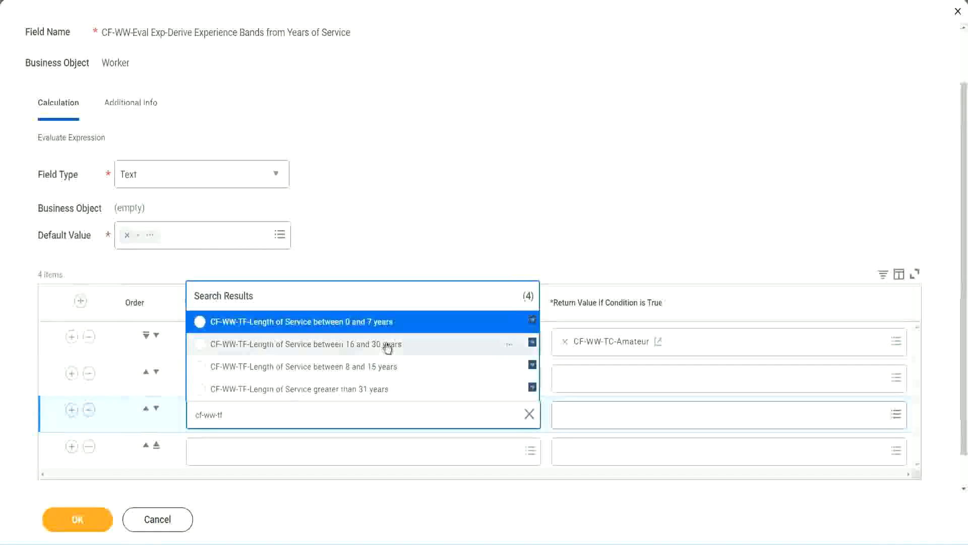
{"action": "left_click", "coordinate": [388, 347]}
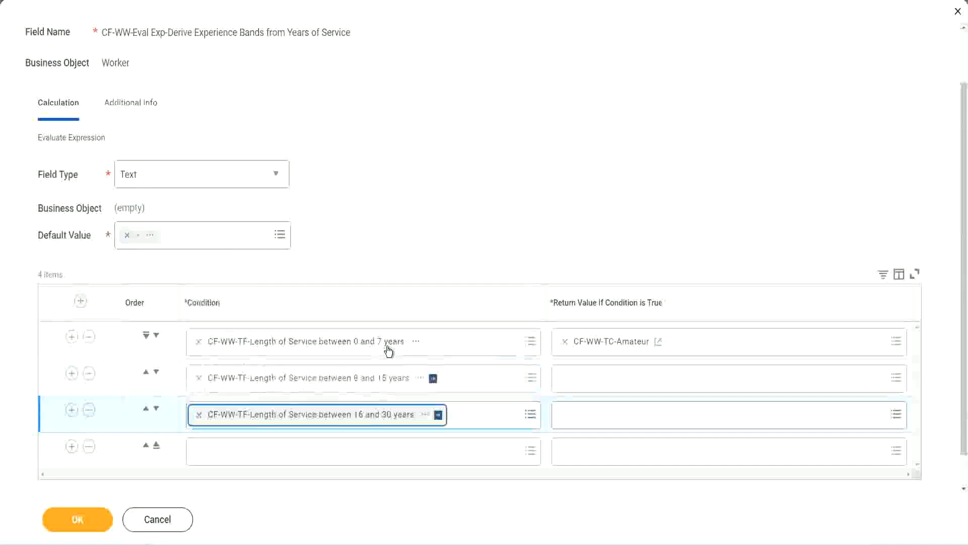
Step: Set the fourth row's condition to CF-WW-TF-Length of Service greater than 31 years
{"action": "left_click", "coordinate": [228, 453]}
{"action": "type", "text": "c"}
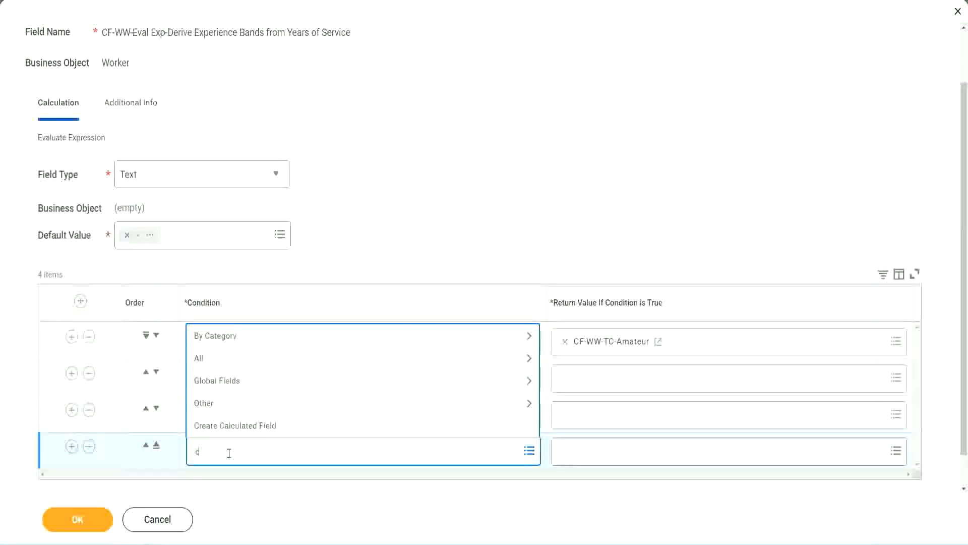
{"action": "type", "text": "f-ww"}
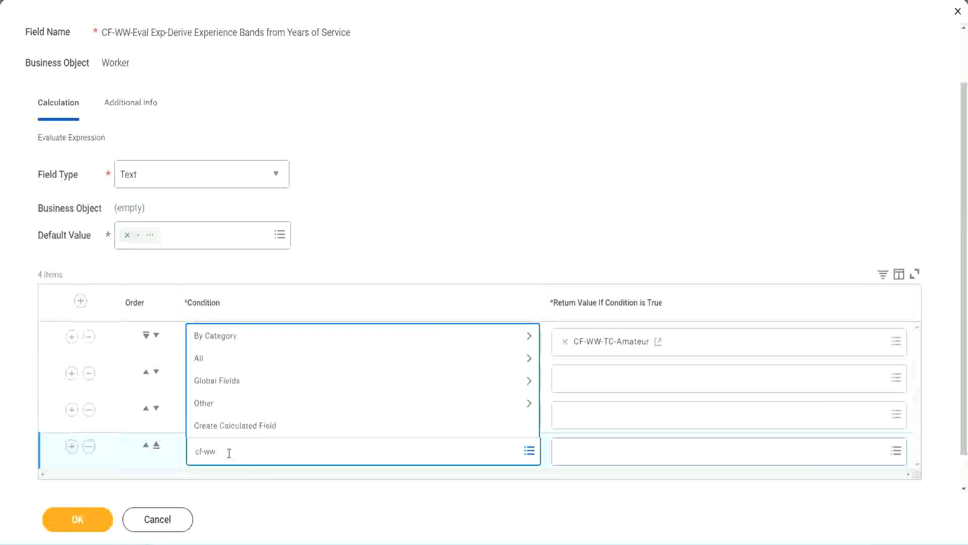
{"action": "type", "text": " tf 31"}
{"action": "key", "text": "Return"}
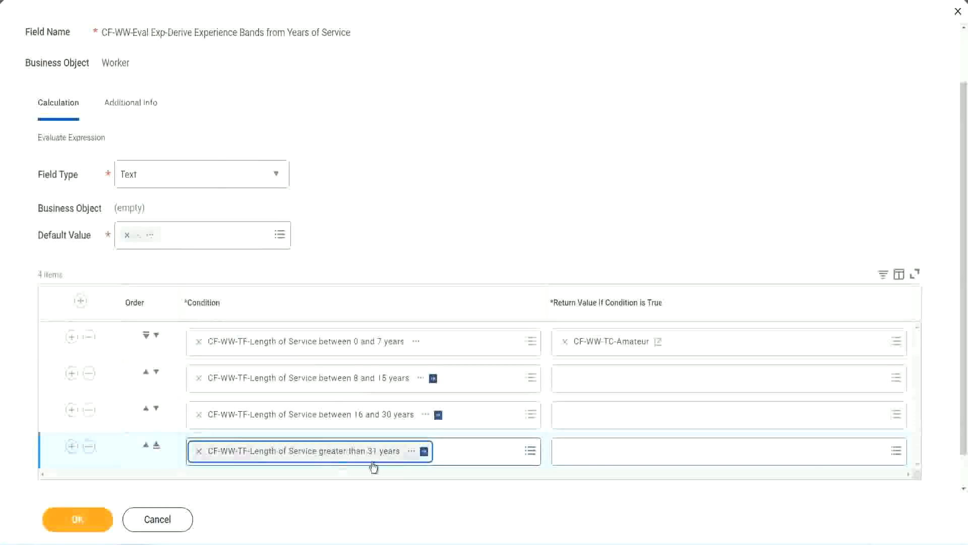
Step: Try moving the 8 to 15 years condition above the 0 to 7 years condition and return it to second place
{"action": "left_click", "coordinate": [434, 208]}
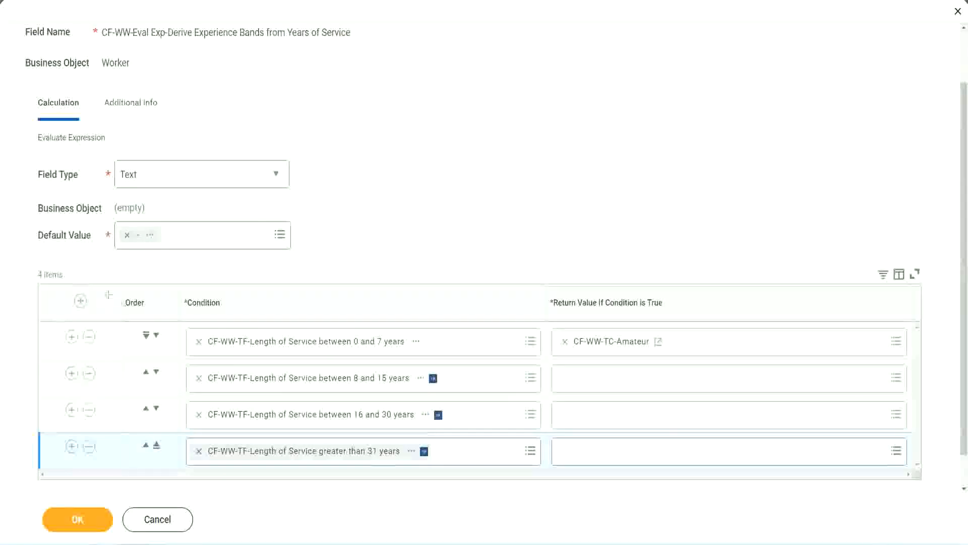
{"action": "left_click_drag", "start_coordinate": [109, 295], "coordinate": [107, 398]}
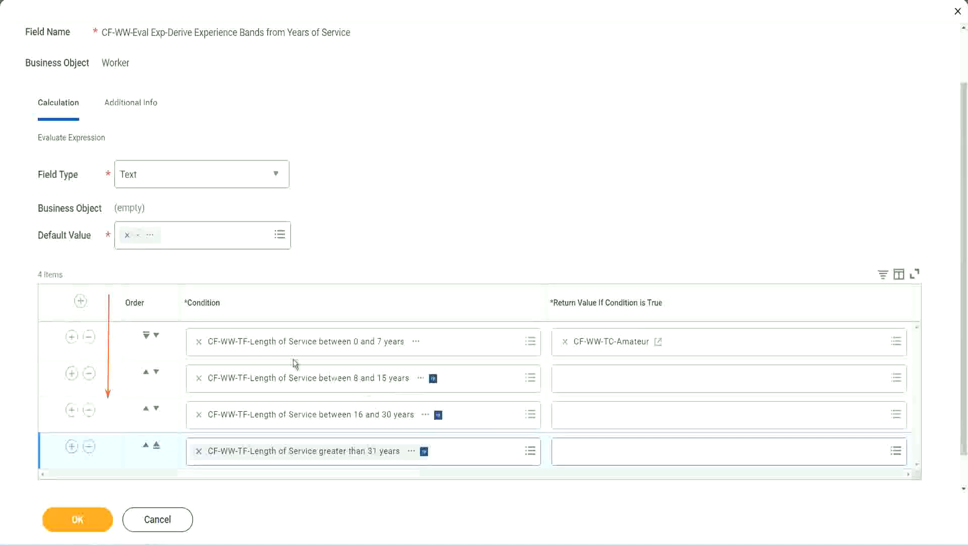
{"action": "left_click", "coordinate": [146, 373]}
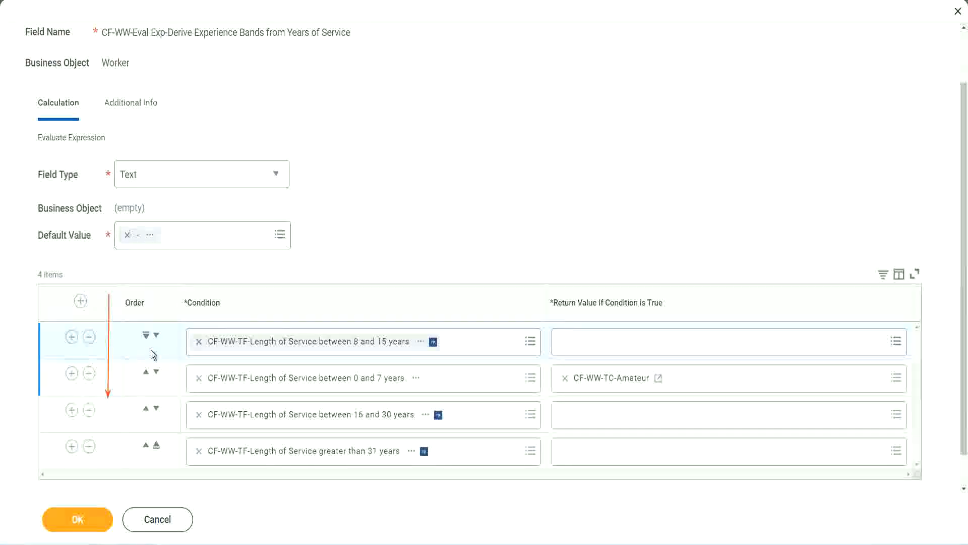
{"action": "left_click", "coordinate": [156, 335]}
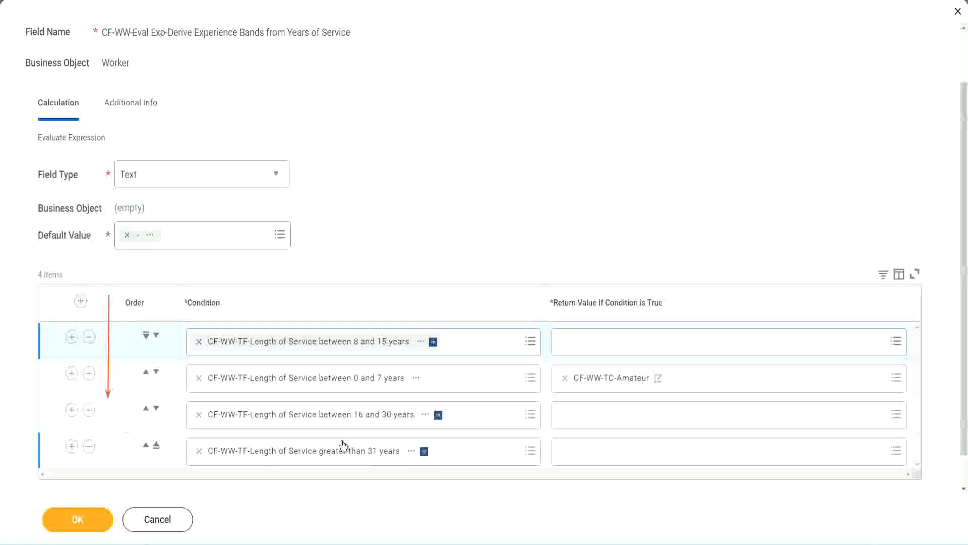
Step: Create a calculated field for the 8 to 15 years return value, reusing the copied CF-WW-TC-Amateur text to name it CF-WW-TC-Experienced
{"action": "right_click", "coordinate": [613, 385]}
{"action": "left_click", "coordinate": [630, 434]}
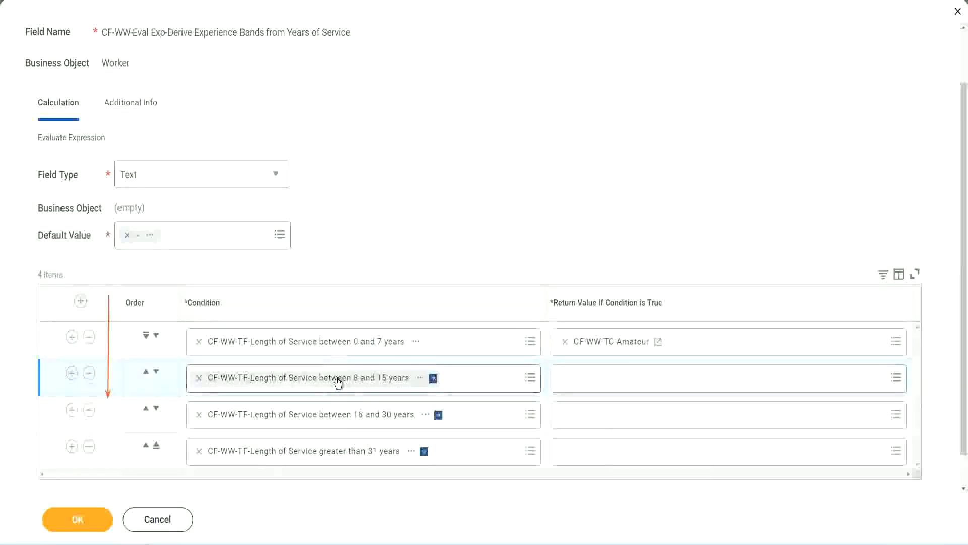
{"action": "left_click", "coordinate": [568, 379]}
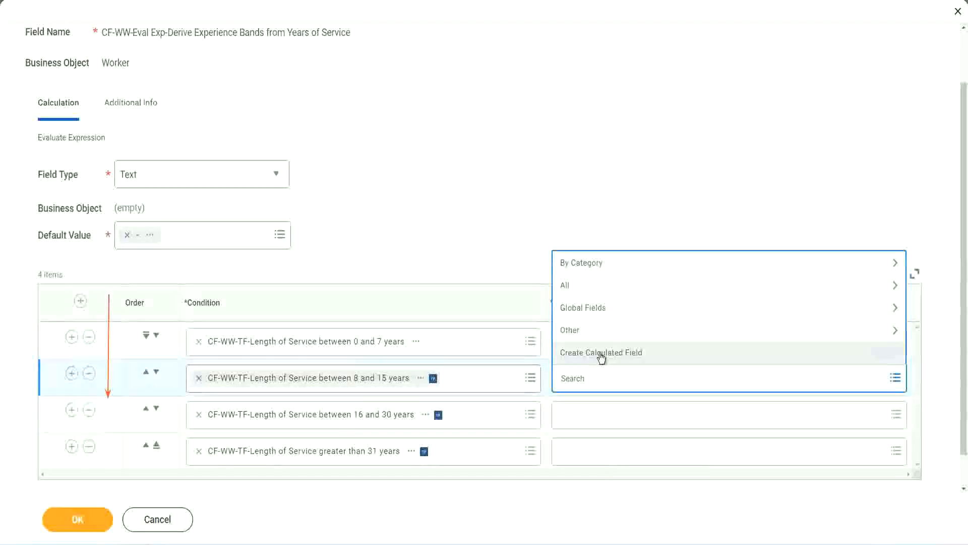
{"action": "left_click", "coordinate": [602, 353]}
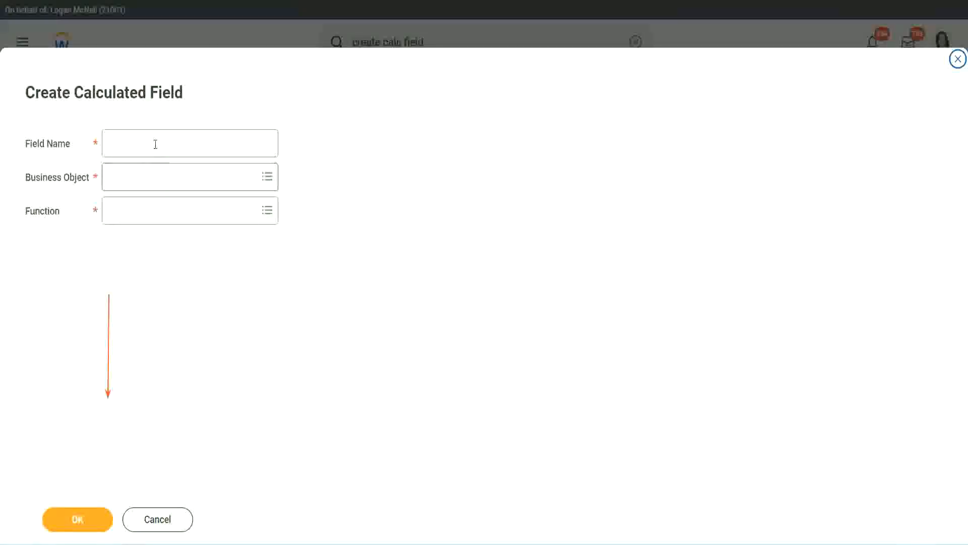
{"action": "left_click", "coordinate": [153, 143]}
{"action": "type", "text": "CF-WW-TC-Amateur"}
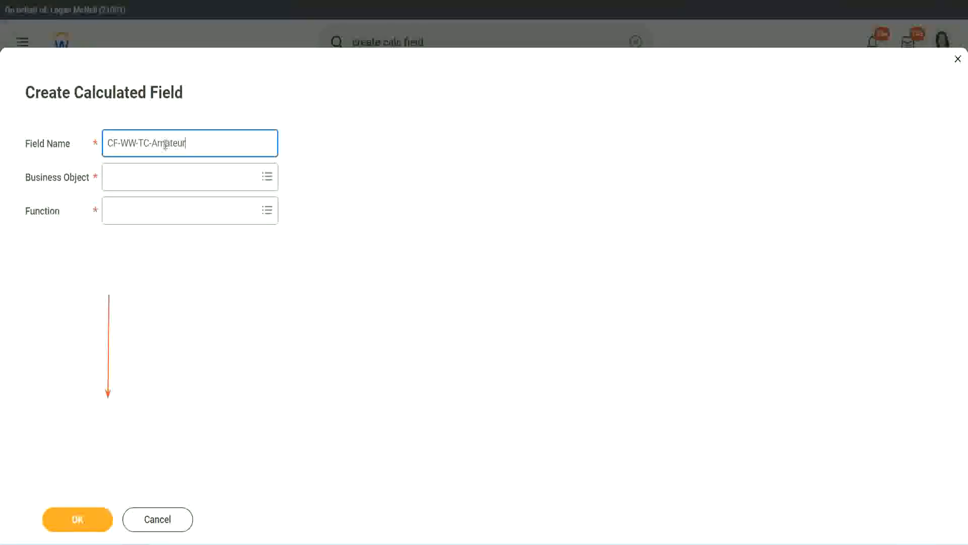
{"action": "double_click", "coordinate": [166, 143]}
{"action": "type", "text": "Expe"}
{"action": "type", "text": "rienced"}
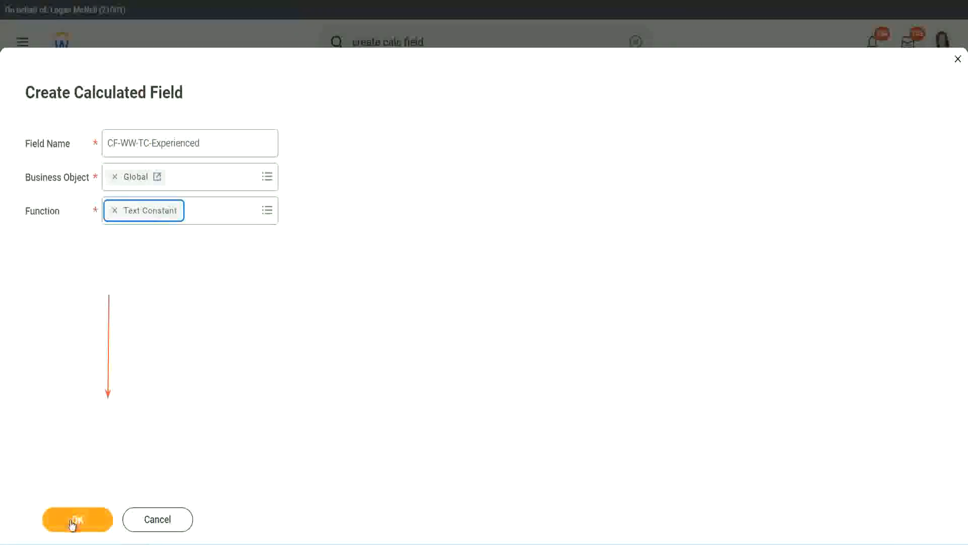
Step: Define the field as a Global Text Constant with the text Experienced and save it as the return value
{"action": "left_click", "coordinate": [77, 520]}
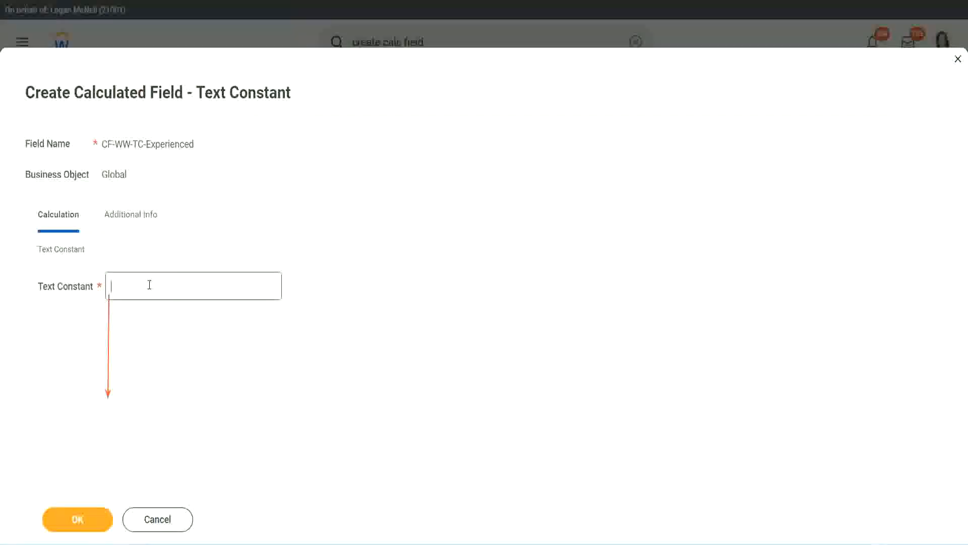
{"action": "left_click", "coordinate": [148, 286]}
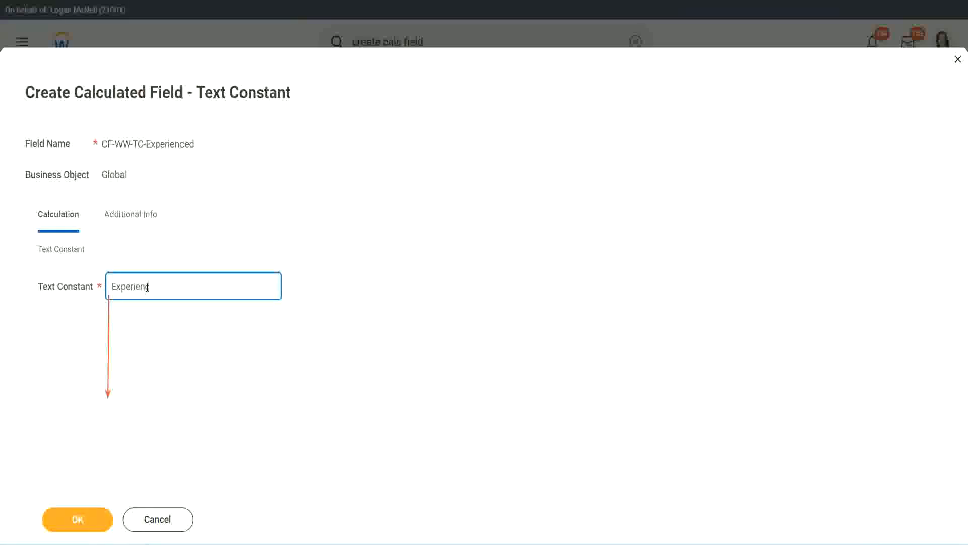
{"action": "left_click", "coordinate": [80, 518]}
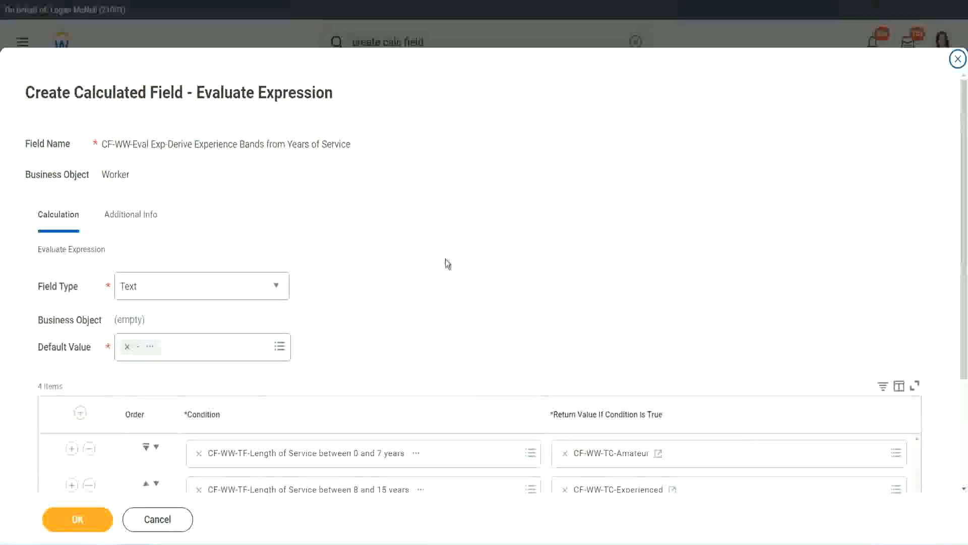
Step: Create a calculated field for the 16 to 30 years return value and paste CF-WW-TC-Amateur as its name
{"action": "scroll", "coordinate": [446, 259], "scroll_direction": "down", "scroll_amount": 2}
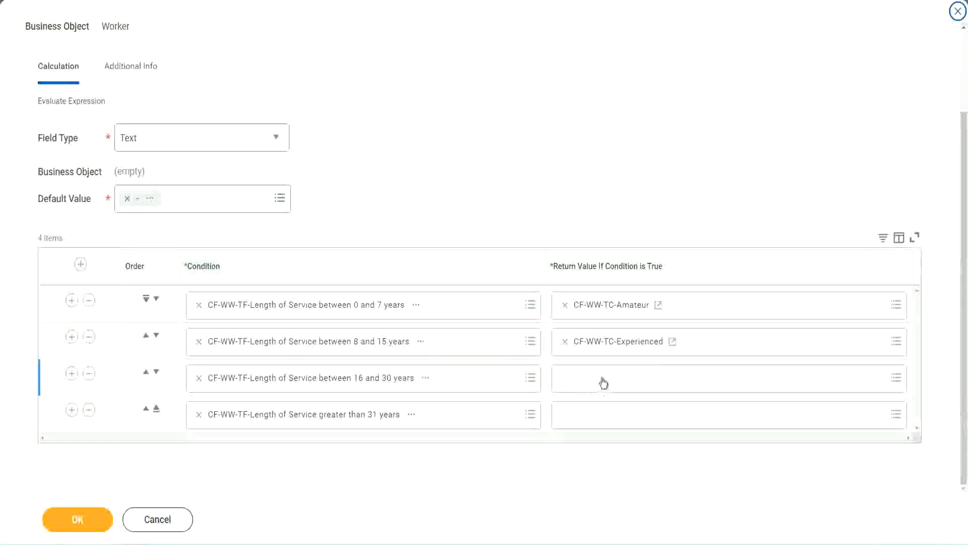
{"action": "left_click", "coordinate": [603, 378]}
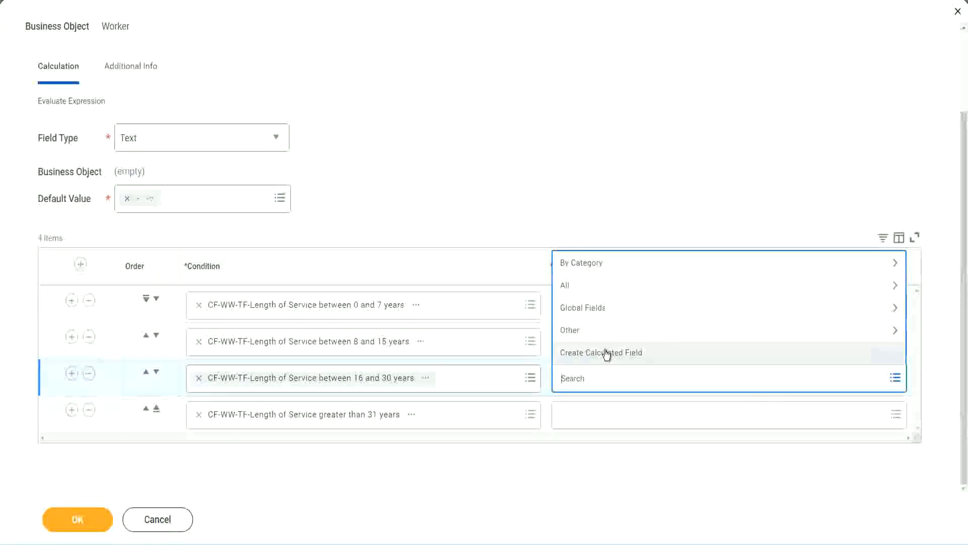
{"action": "left_click", "coordinate": [607, 352]}
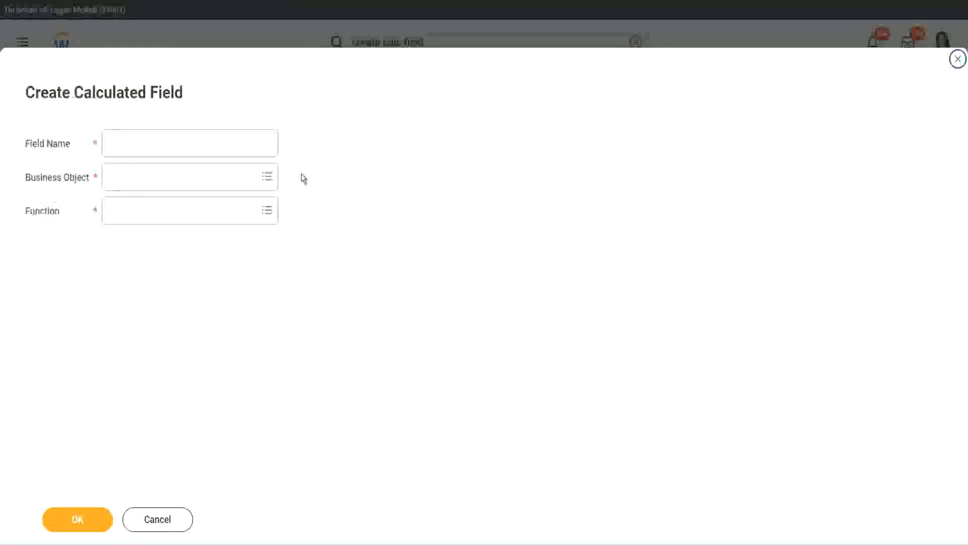
{"action": "left_click", "coordinate": [205, 142]}
{"action": "type", "text": "CF-WW TC Amount"}
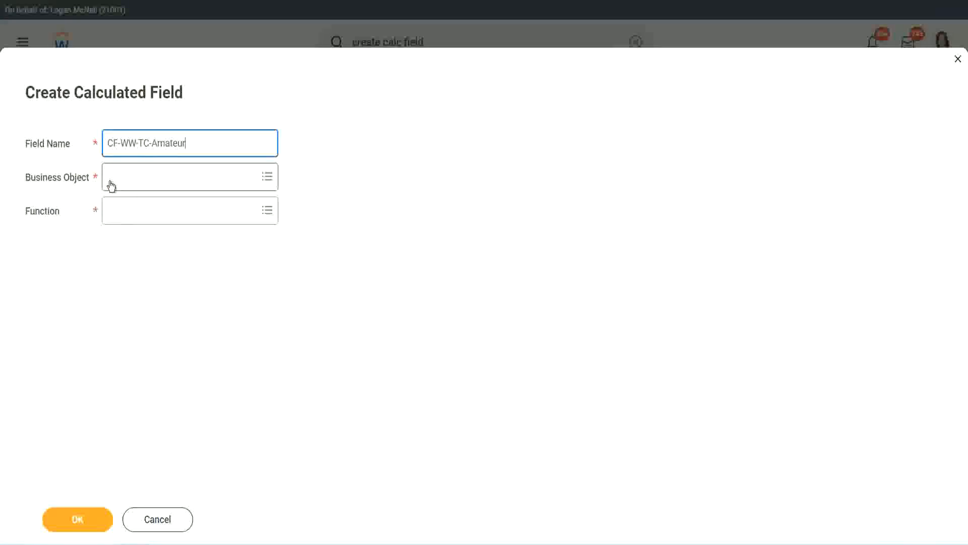
Step: Search for global business objects and set the 16 to 30 years return field's business object to Global
{"action": "left_click", "coordinate": [111, 178]}
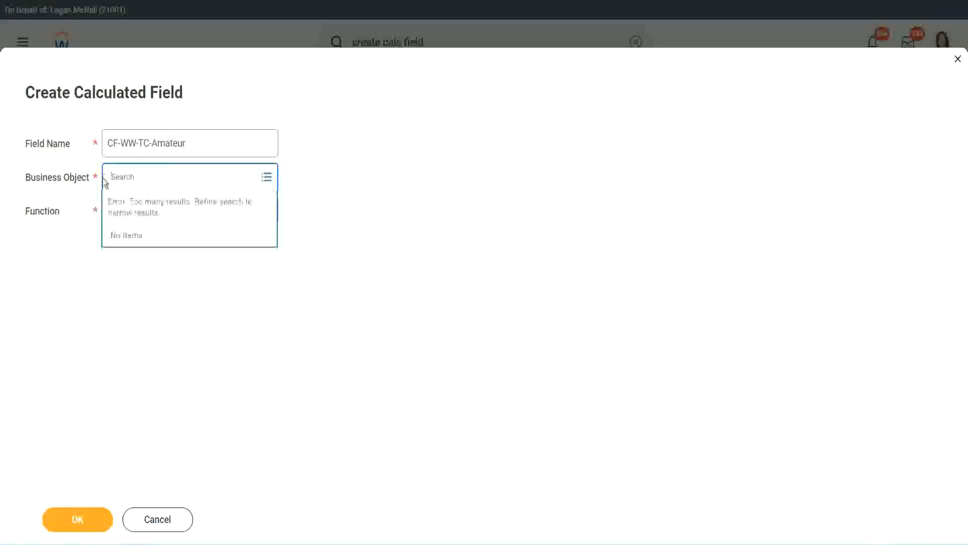
{"action": "type", "text": "global"}
{"action": "key", "text": "Return"}
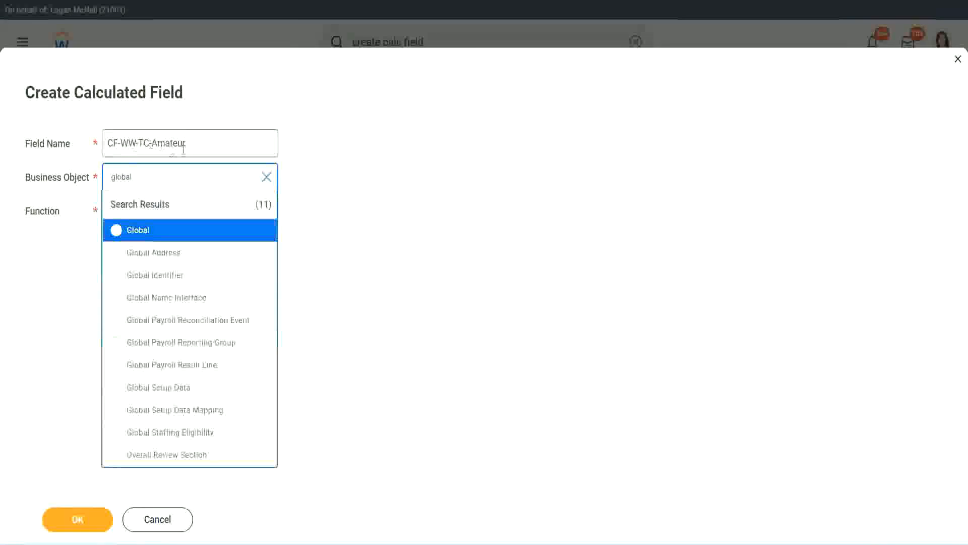
{"action": "left_click", "coordinate": [137, 232]}
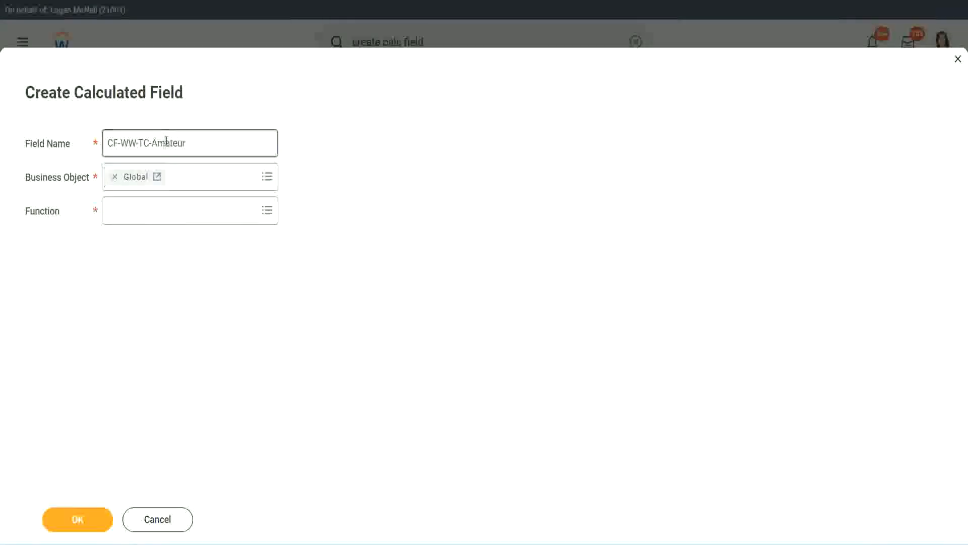
Step: Rename the field CF-WW-TC-Senior and continue to its definition with the Text Constant function
{"action": "double_click", "coordinate": [177, 142]}
{"action": "type", "text": "Senior"}
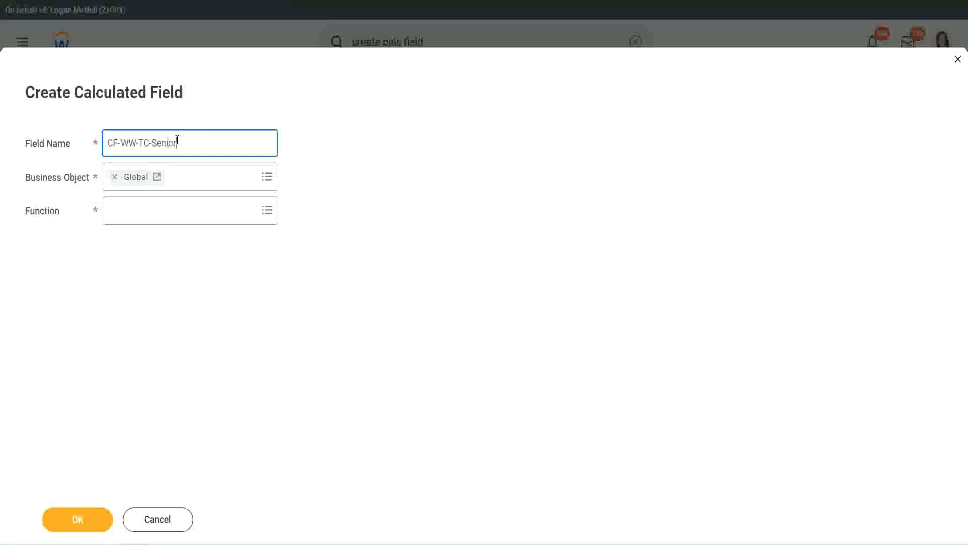
{"action": "left_click", "coordinate": [155, 219]}
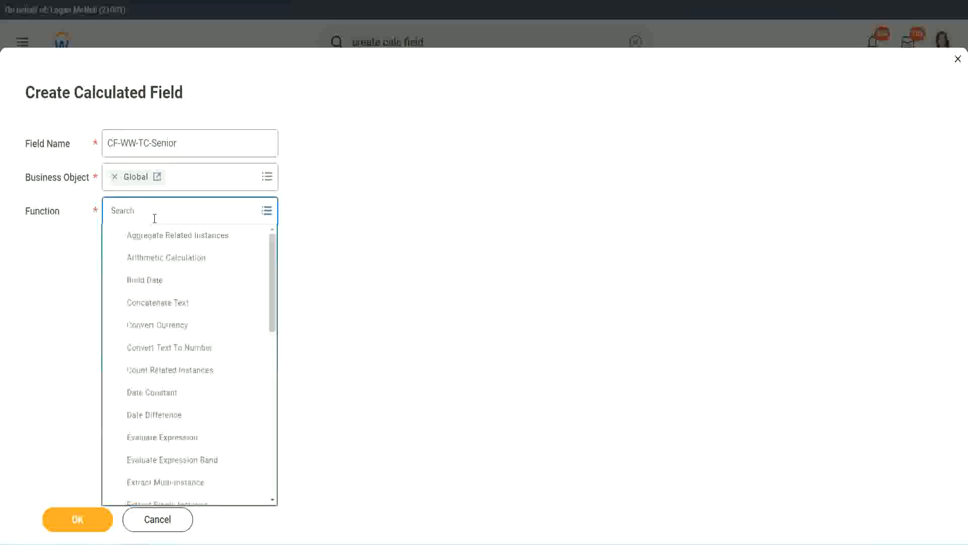
{"action": "type", "text": "tc"}
{"action": "left_click", "coordinate": [152, 259]}
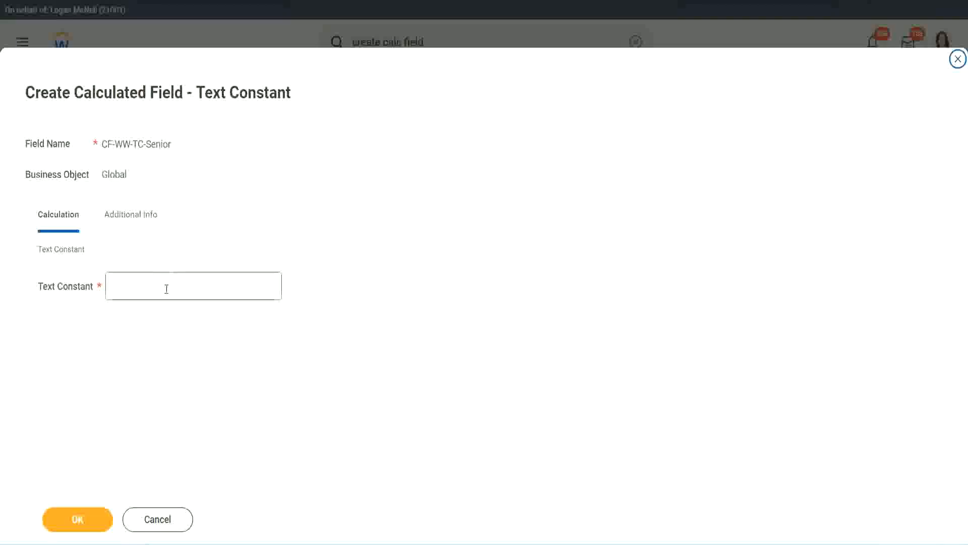
Step: Define the text constant with the text Senior and save it as the 16 to 30 years return value
{"action": "left_click", "coordinate": [164, 284]}
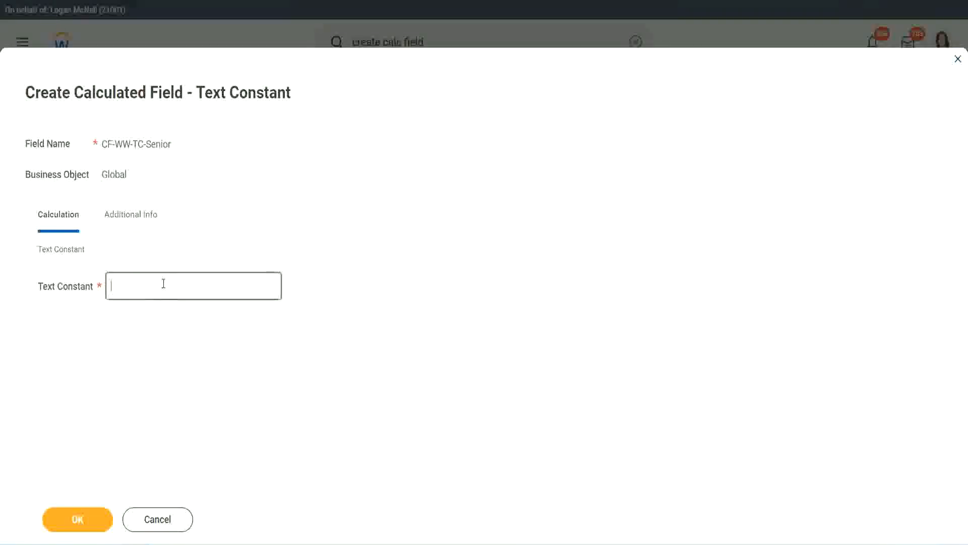
{"action": "type", "text": "Senior"}
{"action": "left_click", "coordinate": [96, 528]}
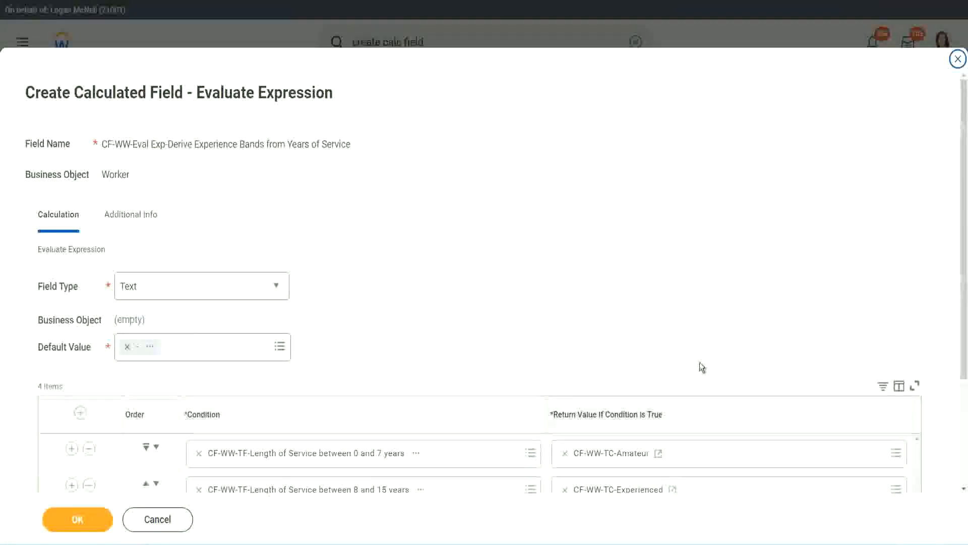
Step: Create a calculated field for the greater than 31 years return value, adapting the copied CF-WW-TC-Senior name to CF-WW-TC-Legend
{"action": "scroll", "coordinate": [698, 367], "scroll_direction": "down", "scroll_amount": 3}
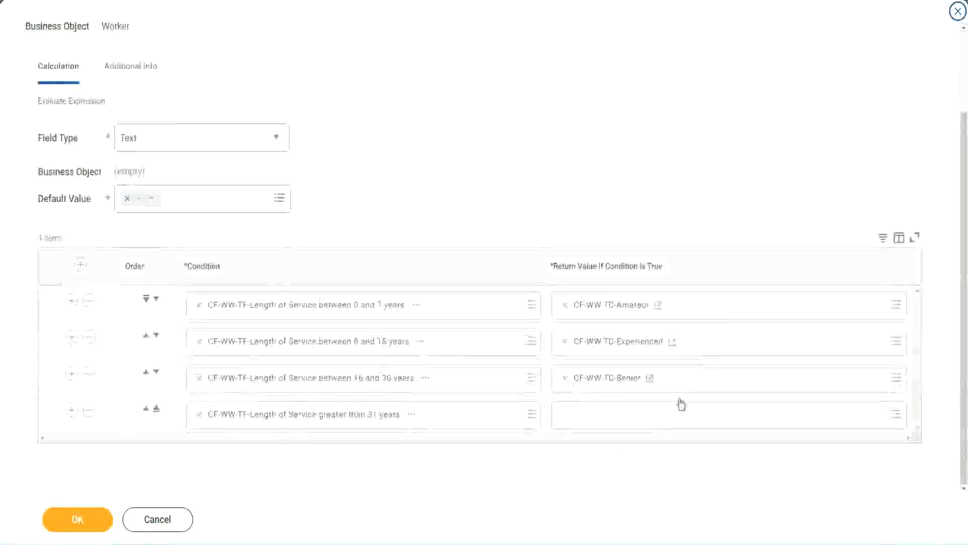
{"action": "right_click", "coordinate": [590, 383]}
{"action": "left_click", "coordinate": [591, 435]}
{"action": "left_click", "coordinate": [589, 422]}
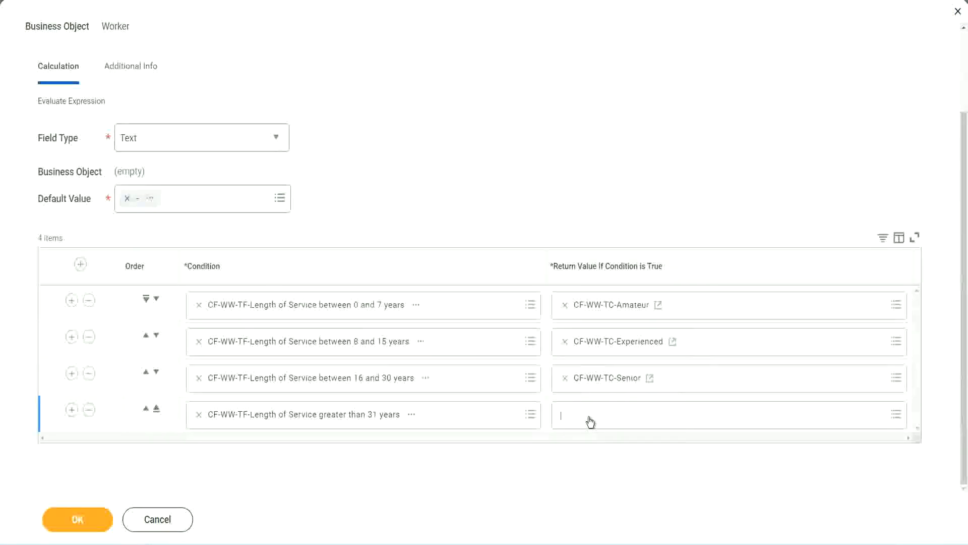
{"action": "left_click", "coordinate": [599, 391]}
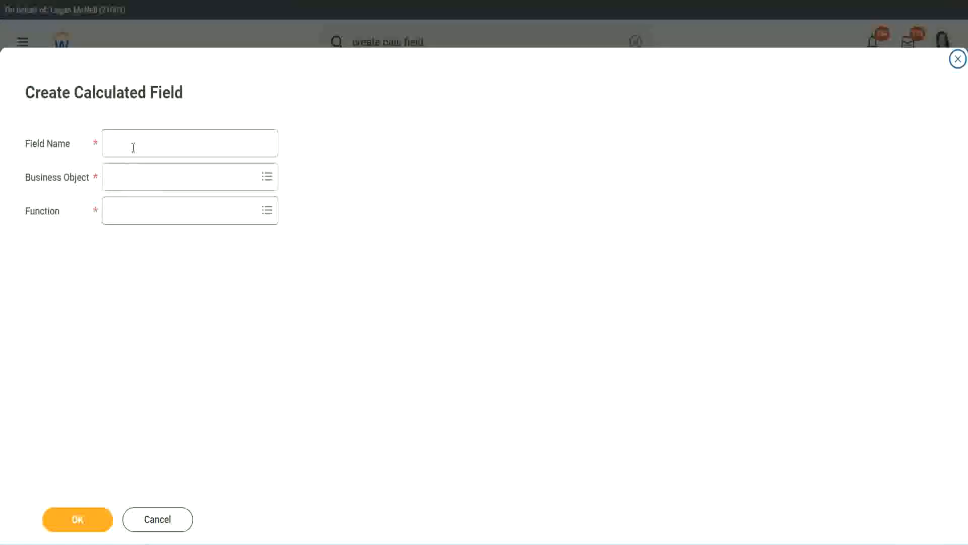
{"action": "left_click", "coordinate": [134, 146]}
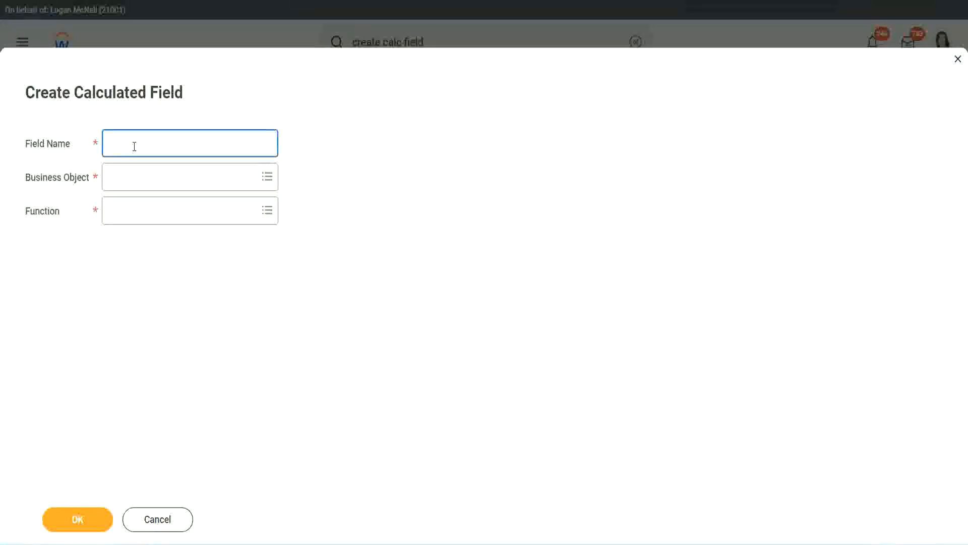
{"action": "type", "text": "CF-WW-TC-Senior"}
{"action": "double_click", "coordinate": [164, 143]}
{"action": "type", "text": "Le"}
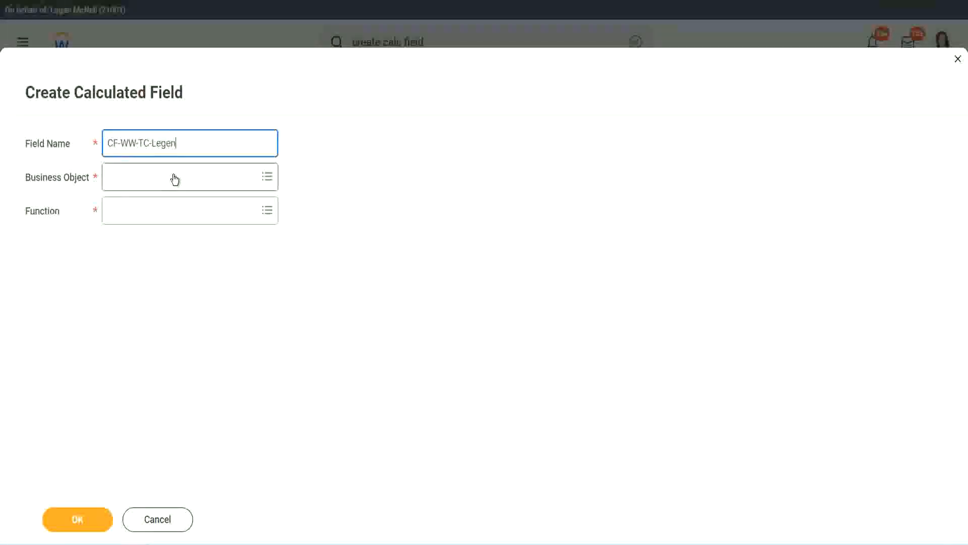
Step: Set the new field's business object to Global and its function to Text Constant, and continue to its definition
{"action": "left_click", "coordinate": [136, 184]}
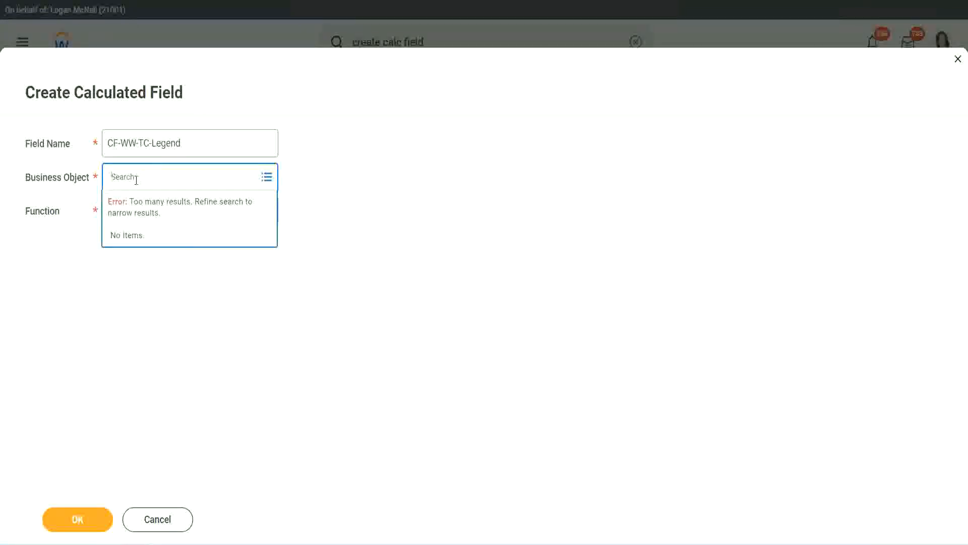
{"action": "type", "text": "Global"}
{"action": "key", "text": "Return"}
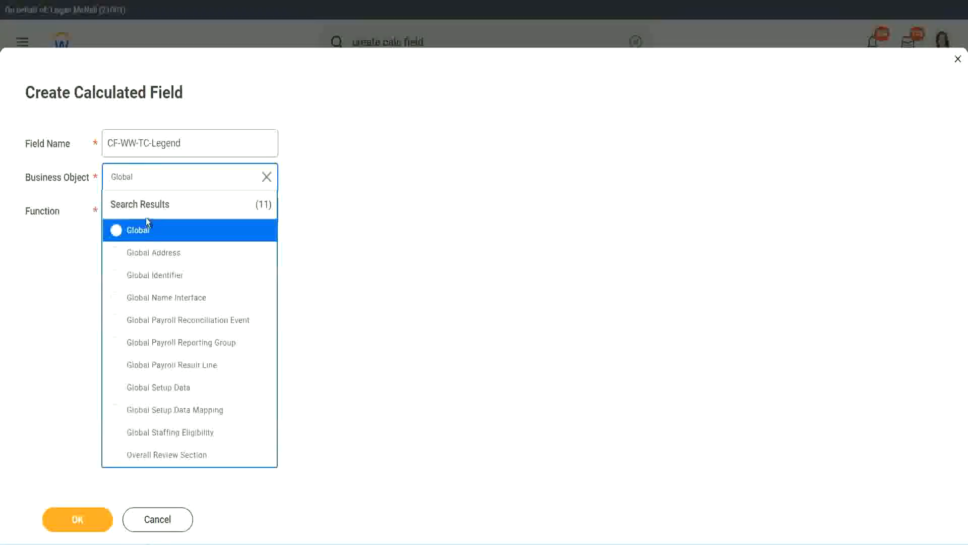
{"action": "left_click", "coordinate": [143, 231]}
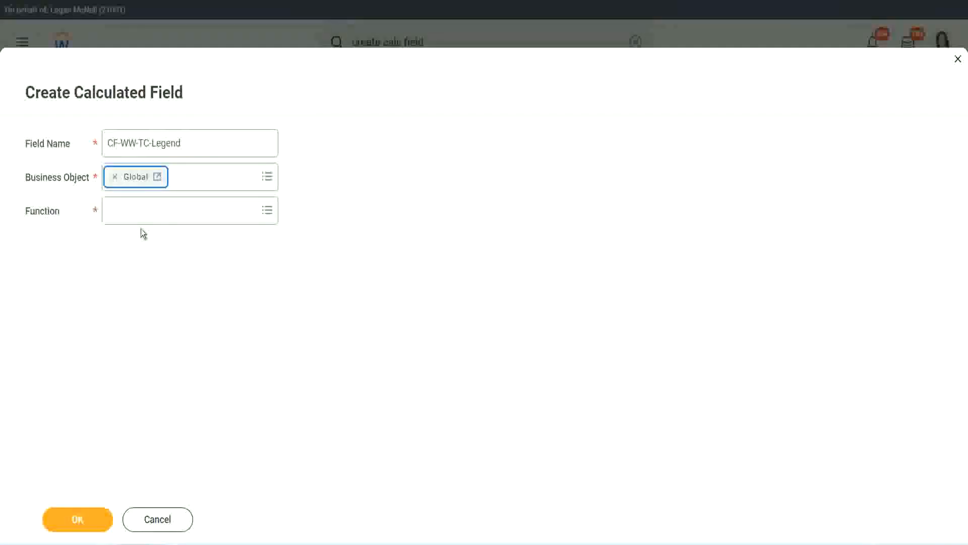
{"action": "left_click", "coordinate": [139, 209]}
{"action": "type", "text": "tc"}
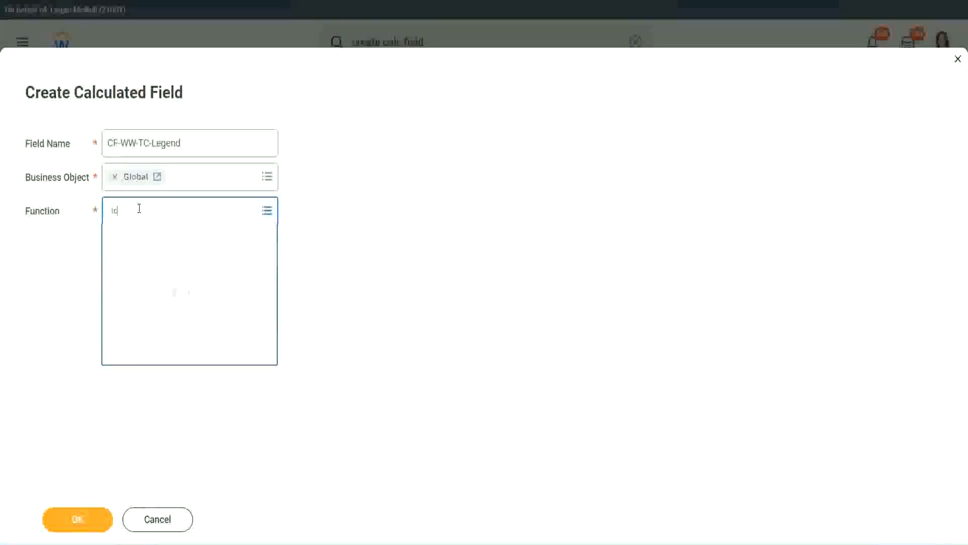
{"action": "key", "text": "Return"}
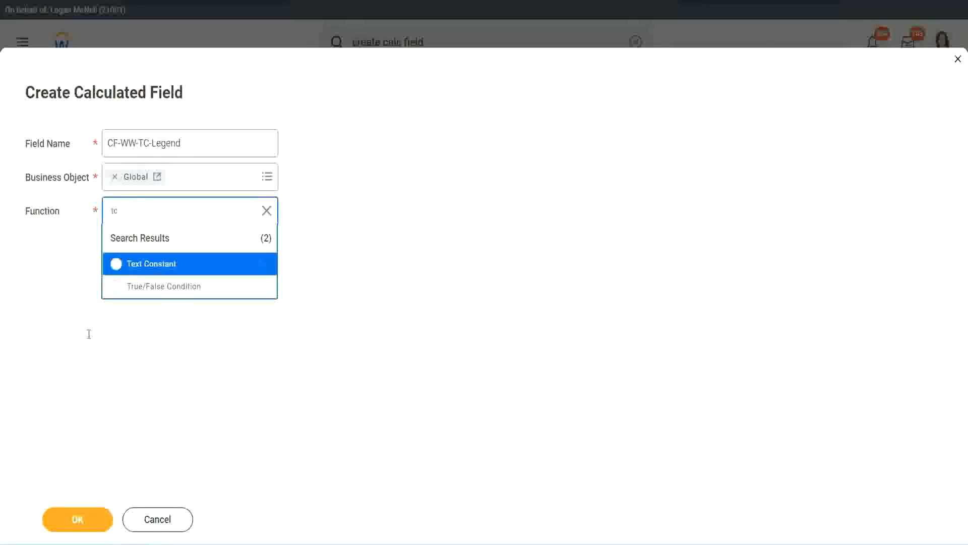
{"action": "left_click", "coordinate": [186, 266]}
{"action": "left_click", "coordinate": [73, 521]}
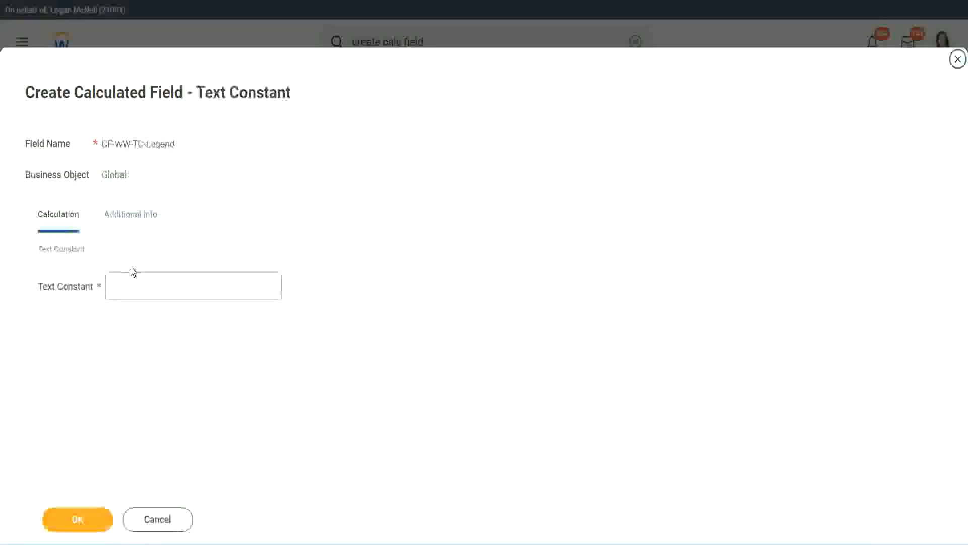
Step: Define the text constant with the text Legend and save it as the greater than 31 years return value
{"action": "left_click", "coordinate": [125, 287]}
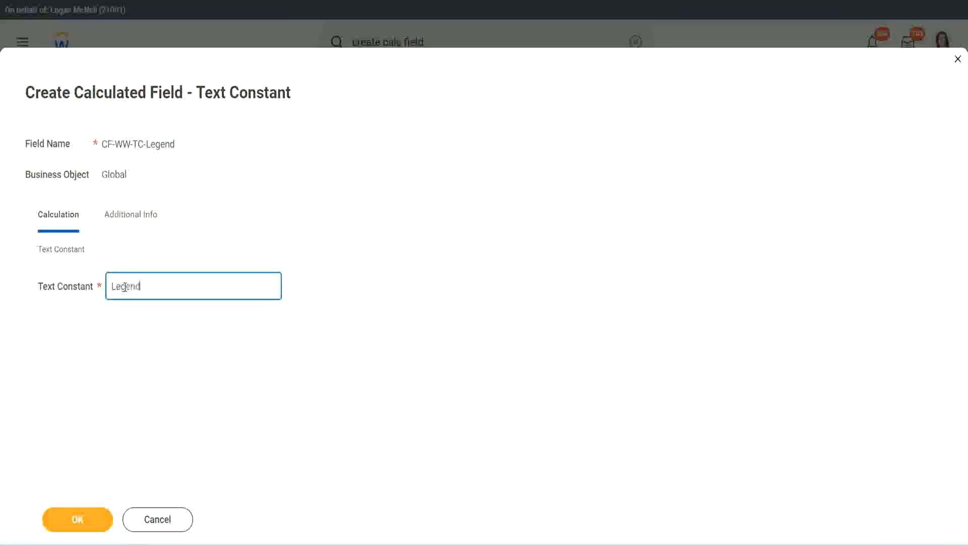
{"action": "left_click", "coordinate": [86, 520]}
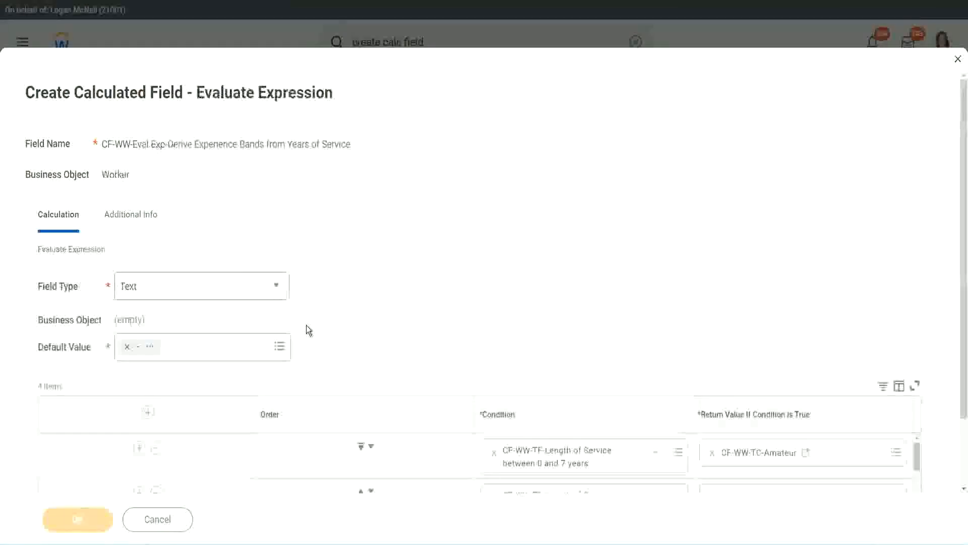
{"action": "scroll", "coordinate": [512, 271], "scroll_direction": "down", "scroll_amount": 3}
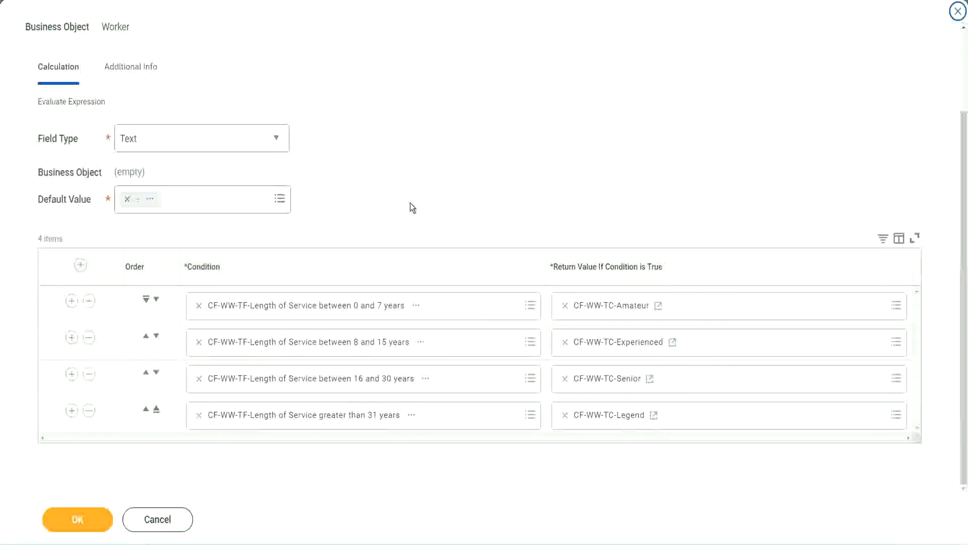
Step: Review the Evaluate Expression field's type, conditions and return values, and save the calculated field
{"action": "scroll", "coordinate": [410, 203], "scroll_direction": "up", "scroll_amount": 2}
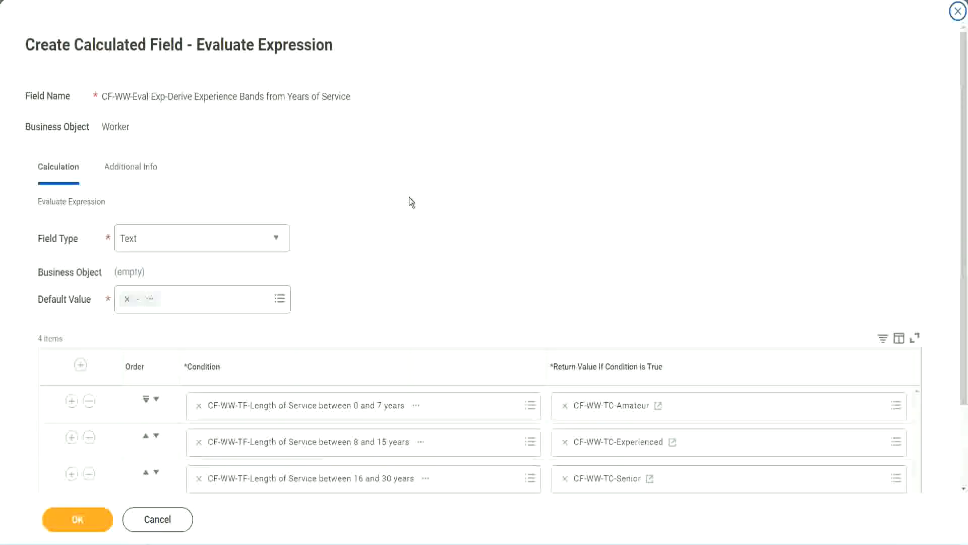
{"action": "scroll", "coordinate": [410, 198], "scroll_direction": "down", "scroll_amount": 2}
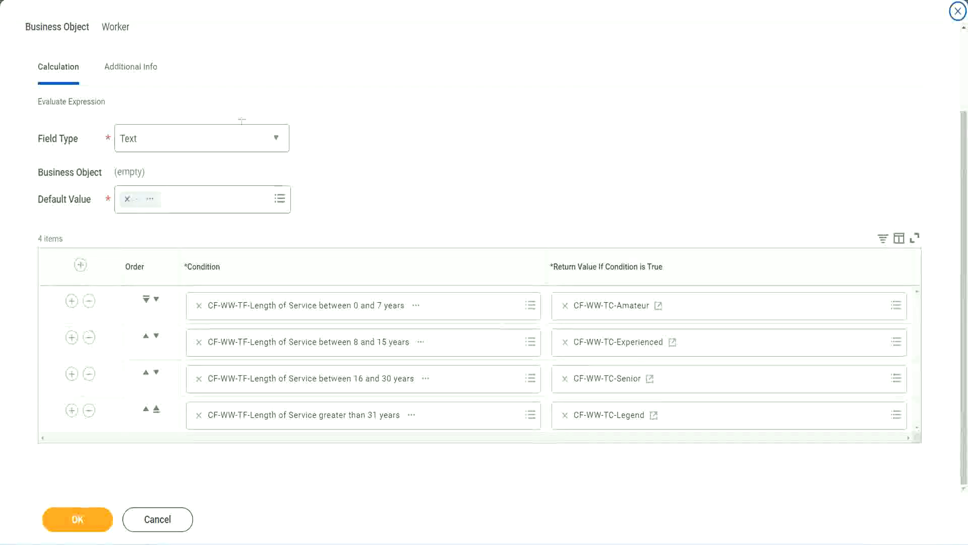
{"action": "left_click_drag", "start_coordinate": [620, 143], "coordinate": [628, 233]}
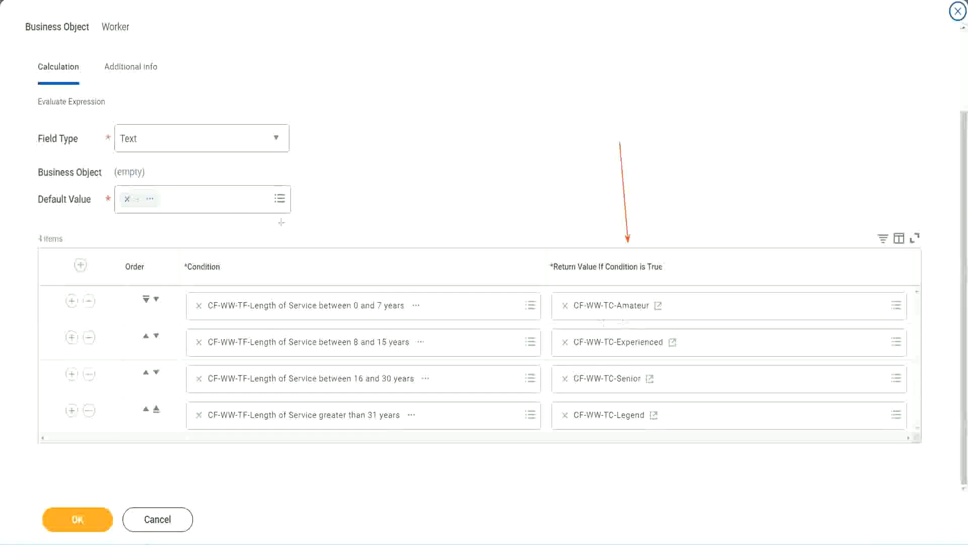
{"action": "left_click_drag", "start_coordinate": [120, 87], "coordinate": [124, 121]}
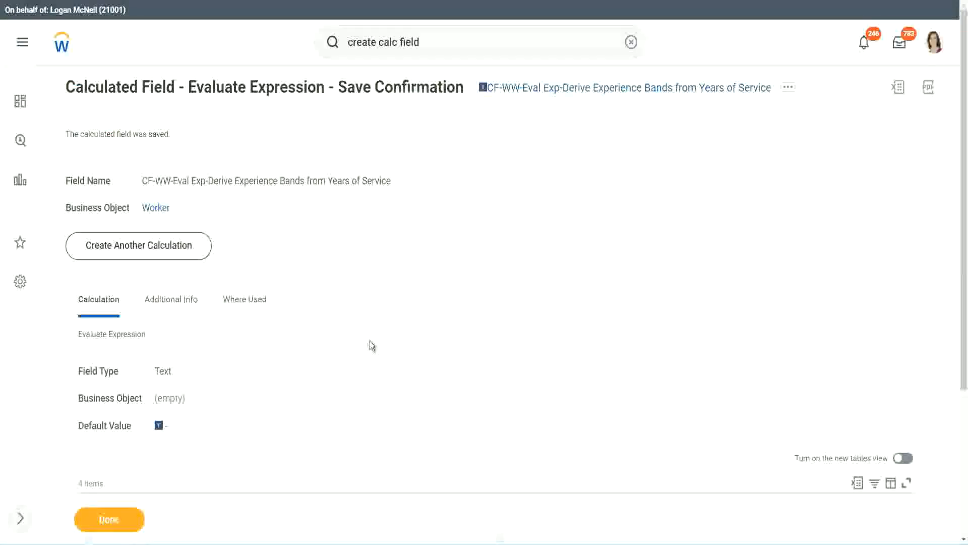
Step: Check the saved field's conditions and return values, and copy its name from the save confirmation
{"action": "scroll", "coordinate": [370, 338], "scroll_direction": "down", "scroll_amount": 4}
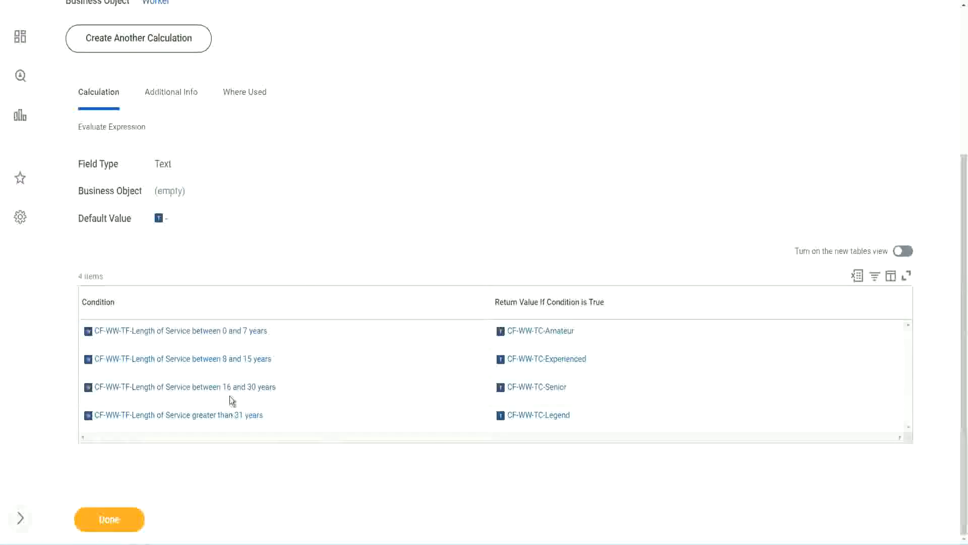
{"action": "scroll", "coordinate": [270, 300], "scroll_direction": "up", "scroll_amount": 4}
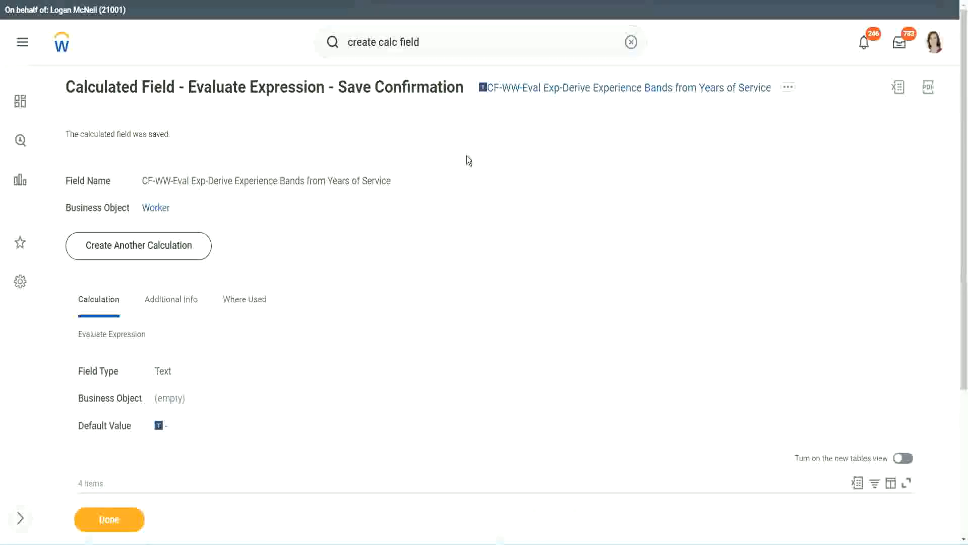
{"action": "right_click", "coordinate": [569, 94]}
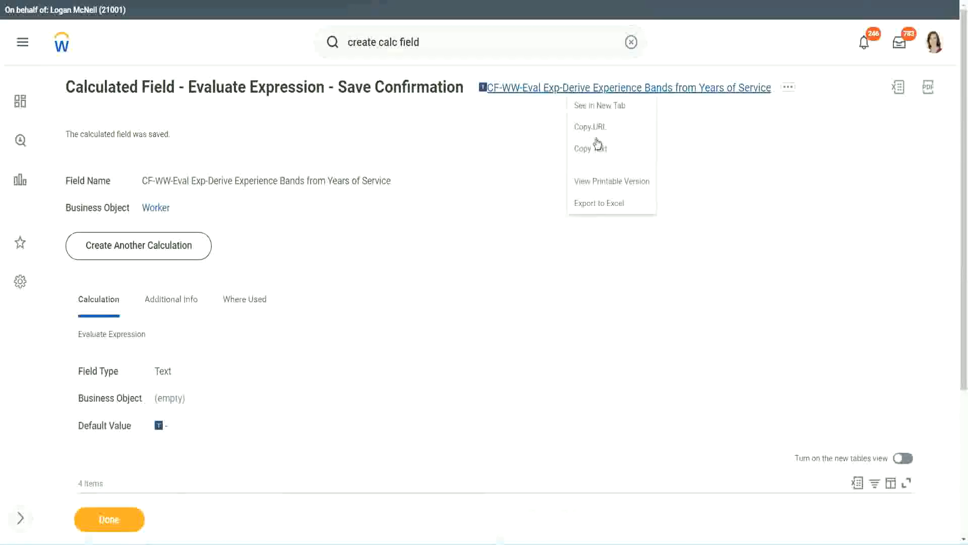
{"action": "left_click", "coordinate": [597, 158]}
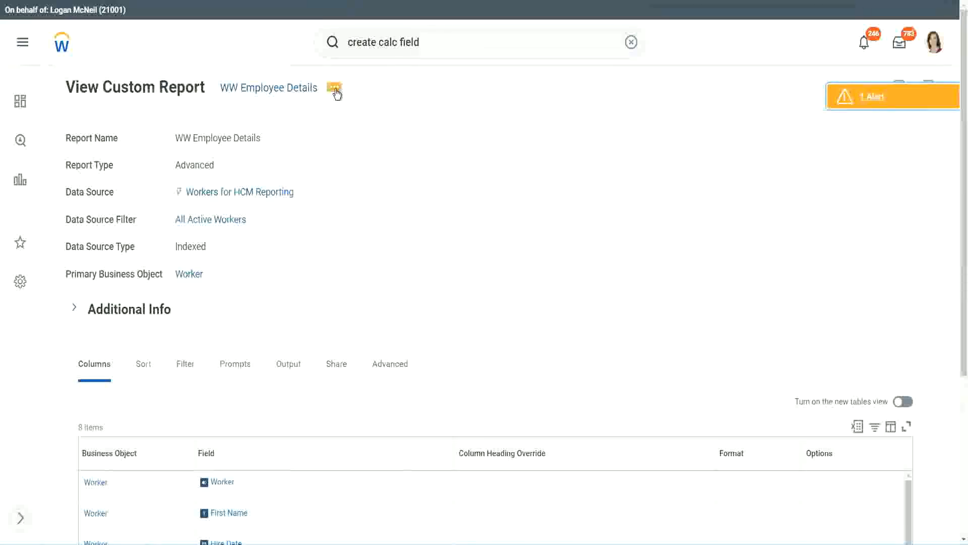
Step: Open the WW Employee Details custom report for editing
{"action": "left_click", "coordinate": [335, 89]}
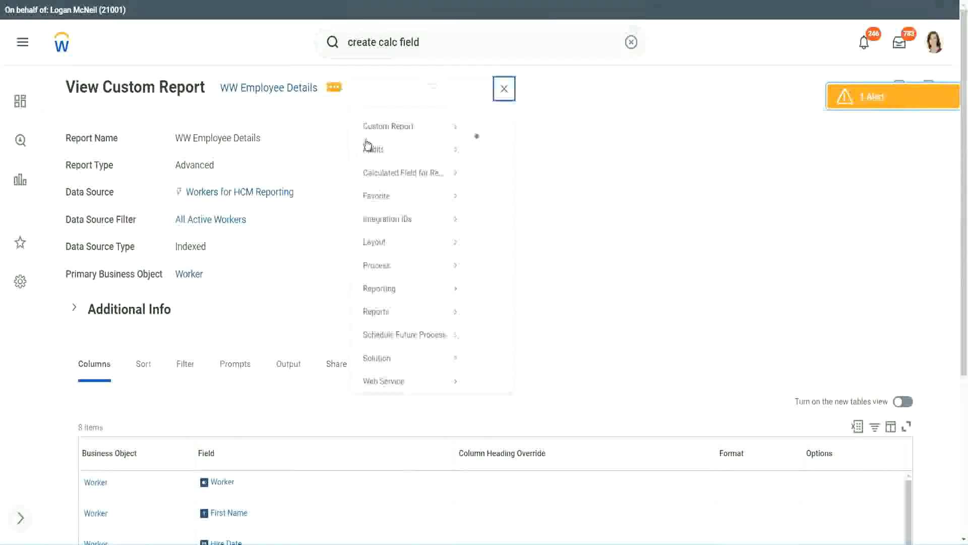
{"action": "mouse_move", "coordinate": [396, 143]}
{"action": "left_click", "coordinate": [492, 145]}
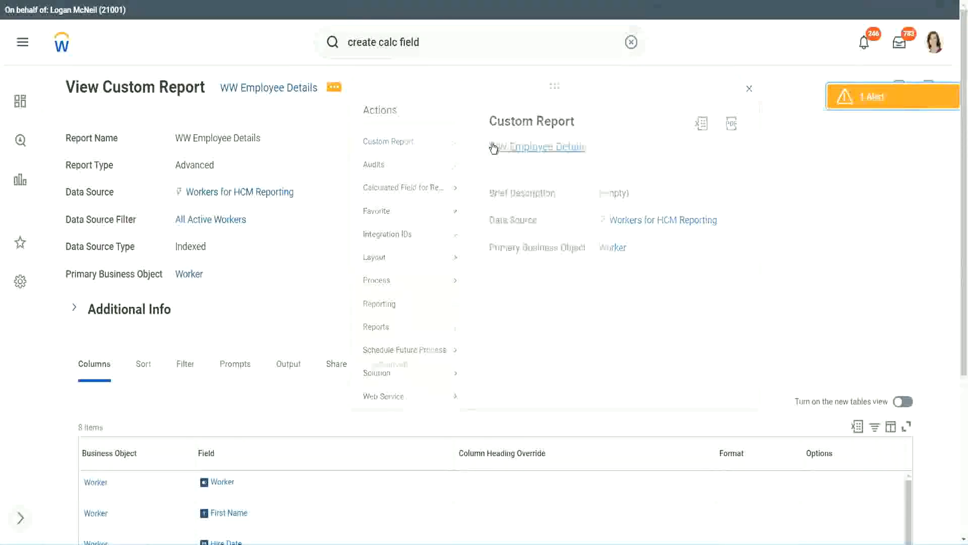
Step: Add a Worker row at the end of the report's columns and remove the Years of Service substring column
{"action": "scroll", "coordinate": [352, 217], "scroll_direction": "down", "scroll_amount": 5}
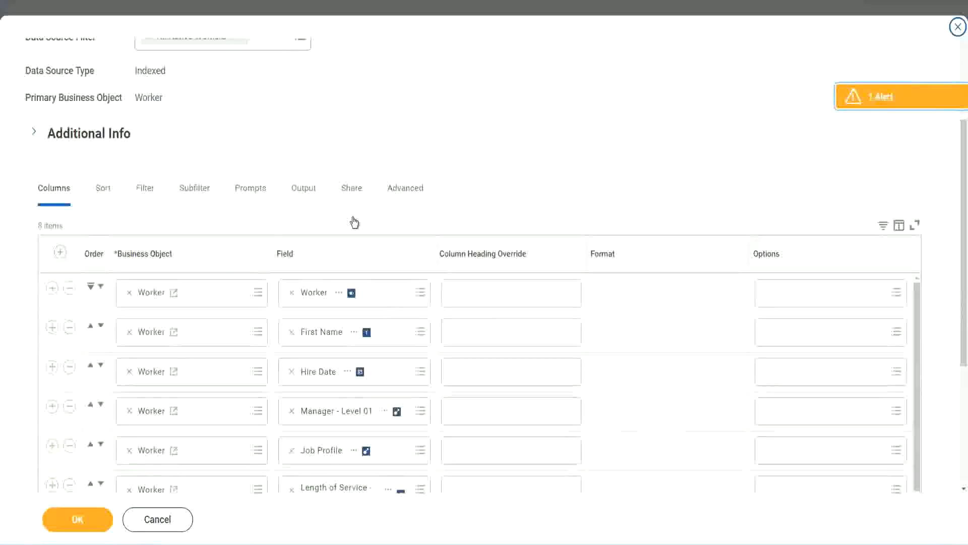
{"action": "scroll", "coordinate": [352, 222], "scroll_direction": "down", "scroll_amount": 2}
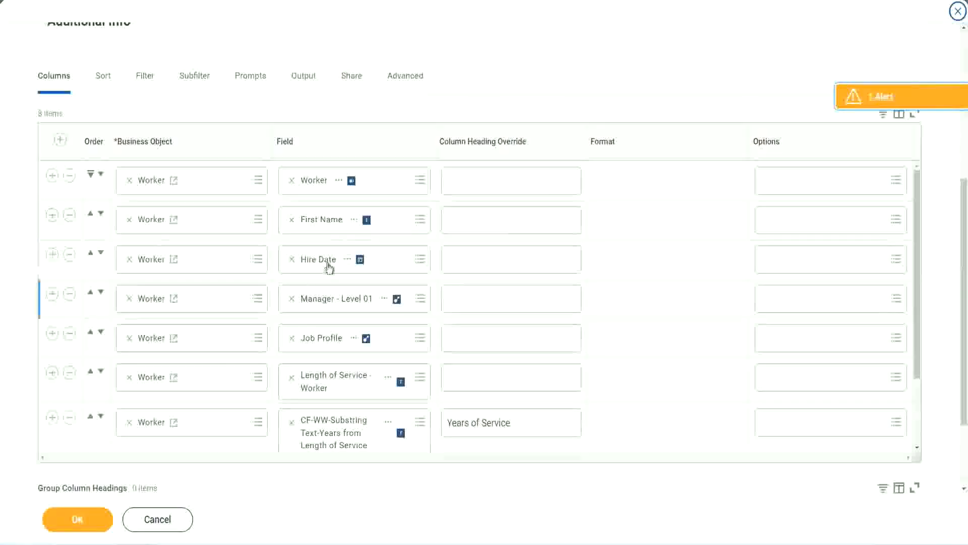
{"action": "left_click", "coordinate": [52, 419]}
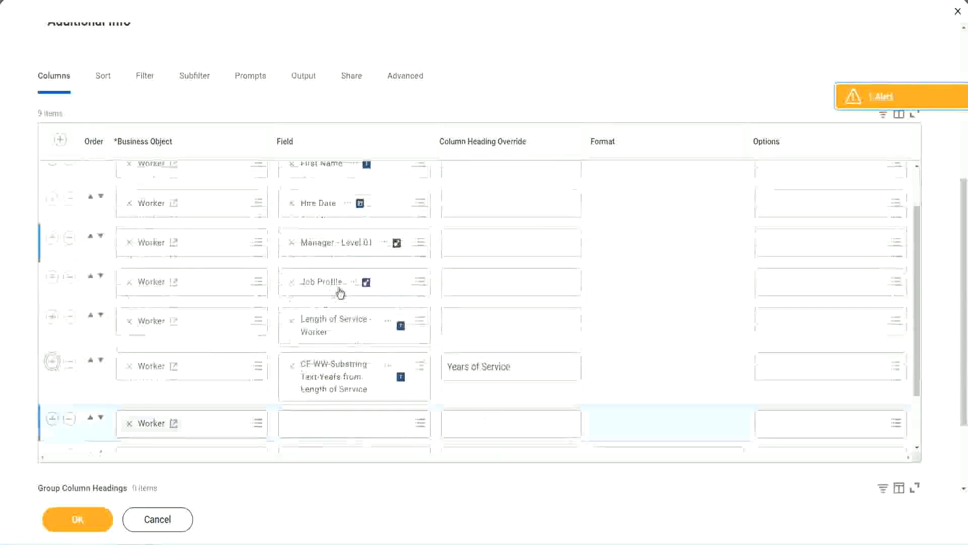
{"action": "scroll", "coordinate": [503, 331], "scroll_direction": "down", "scroll_amount": 5}
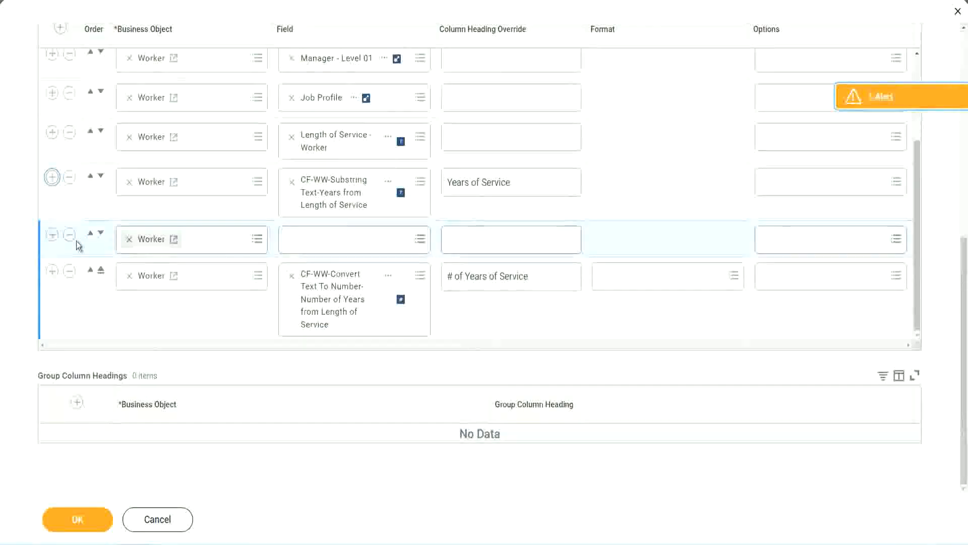
{"action": "left_click", "coordinate": [101, 234]}
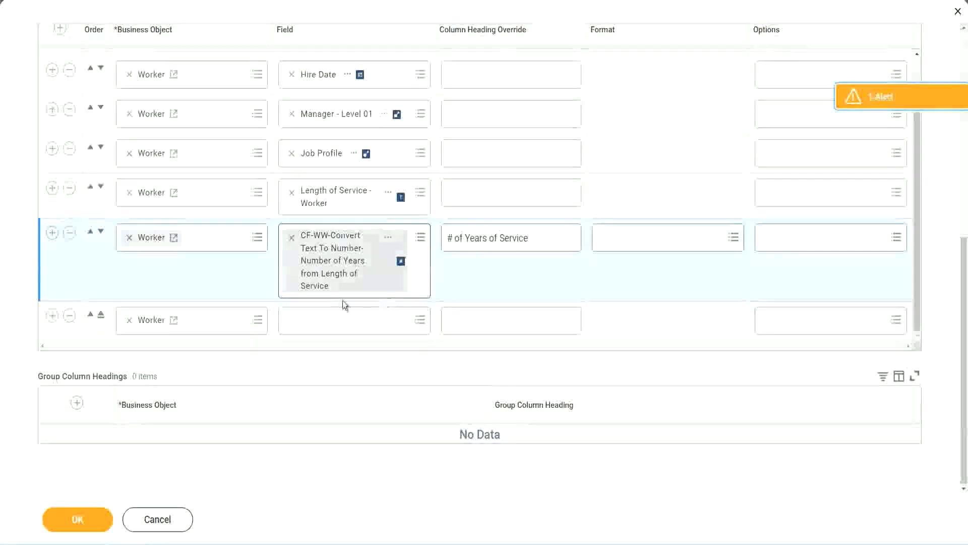
Step: Set the last Worker row's field to CF-WW-Eval Exp-Derive Experience Bands from Years of Service and override its heading with "Experience Bands"
{"action": "left_click", "coordinate": [317, 323]}
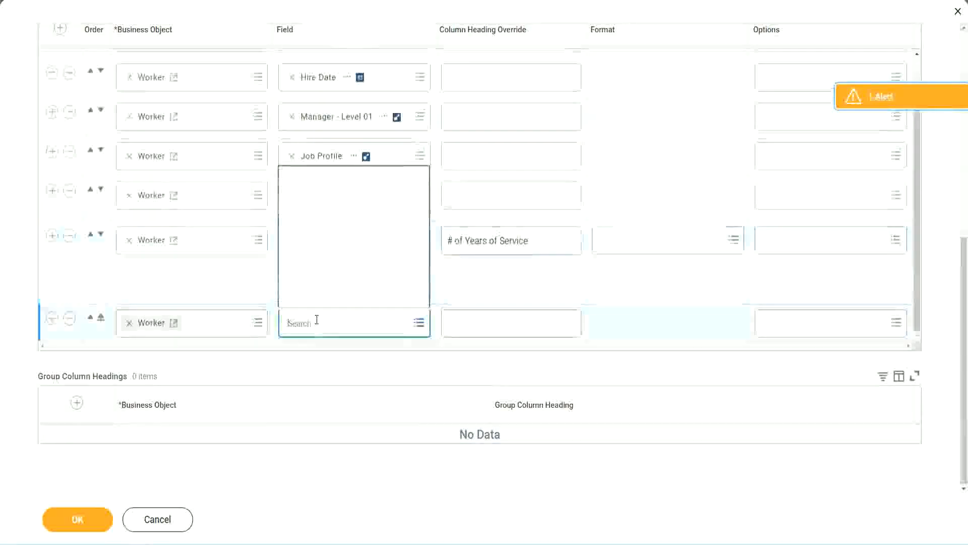
{"action": "key", "text": "ctrl+v"}
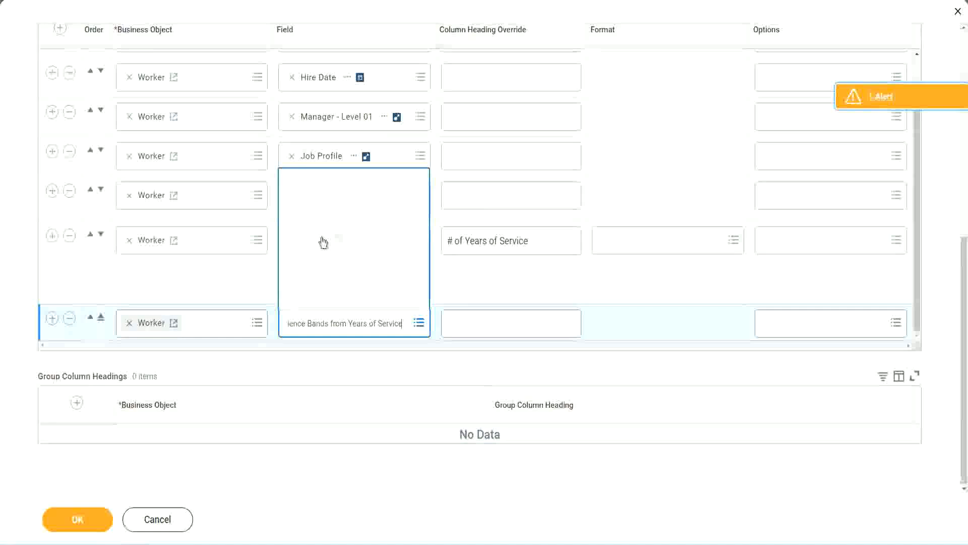
{"action": "left_click", "coordinate": [494, 291]}
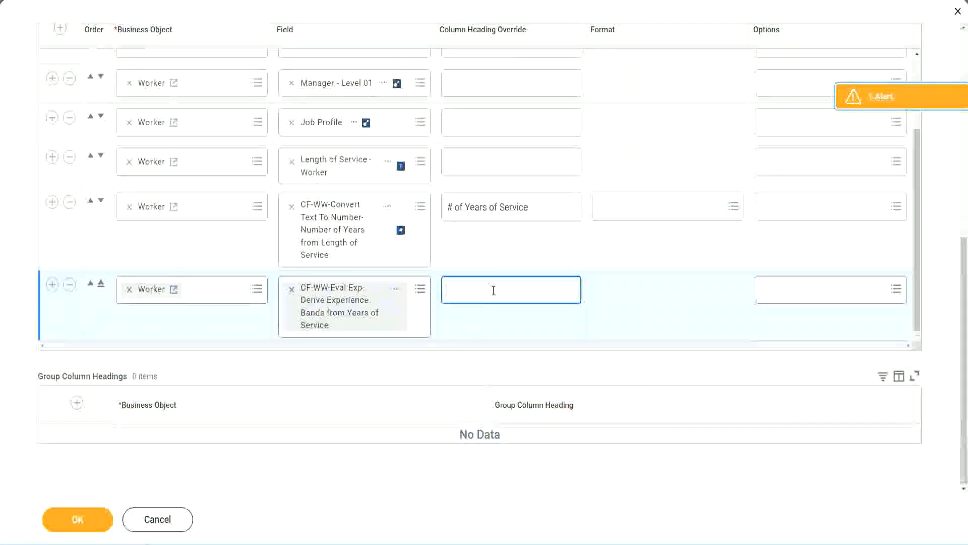
{"action": "type", "text": "Ex"}
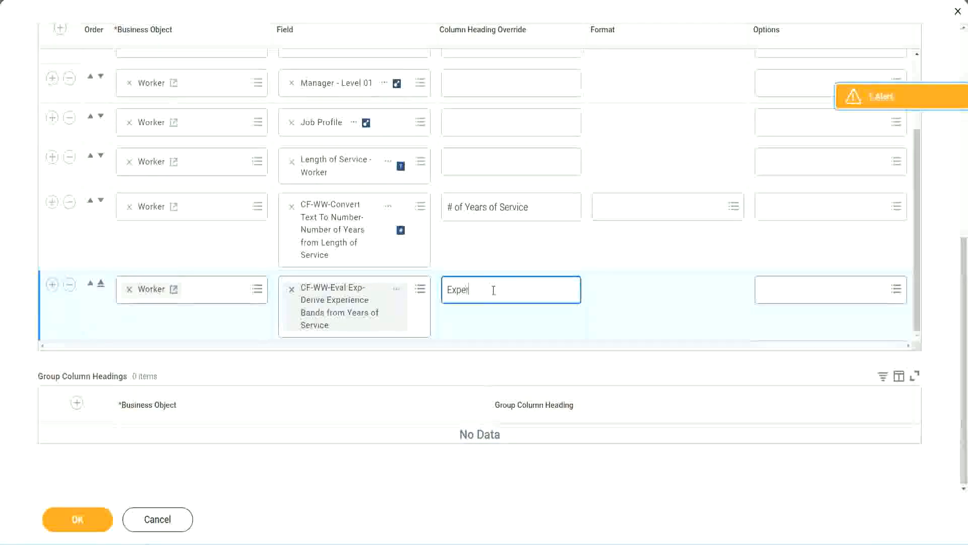
{"action": "type", "text": "perience B"}
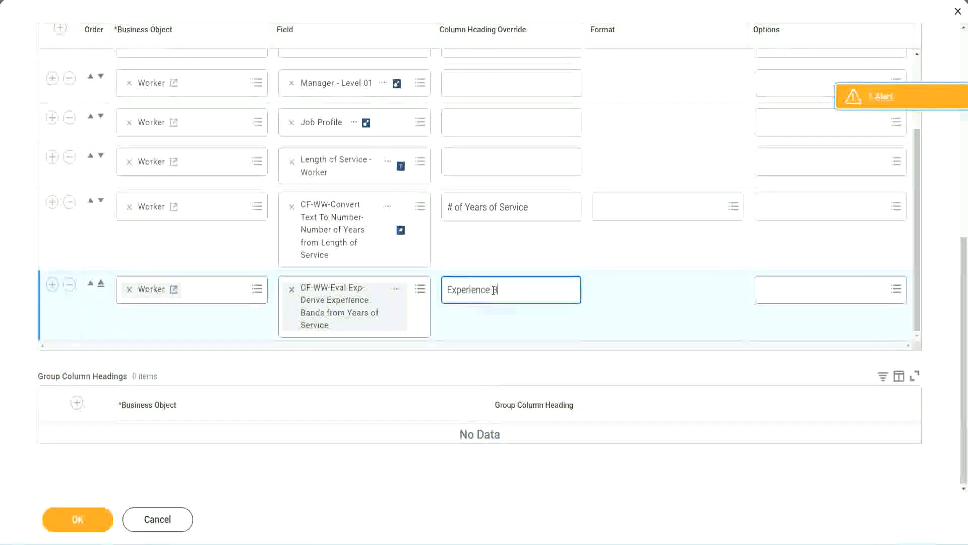
{"action": "type", "text": "ands"}
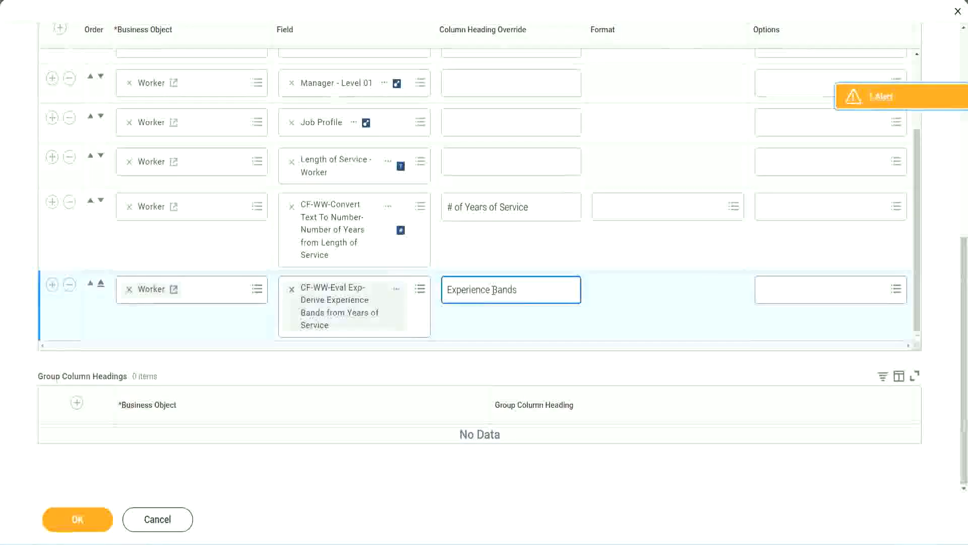
Step: Save the WW Employee Details report definition and run it with all prompts left blank
{"action": "left_click", "coordinate": [94, 521]}
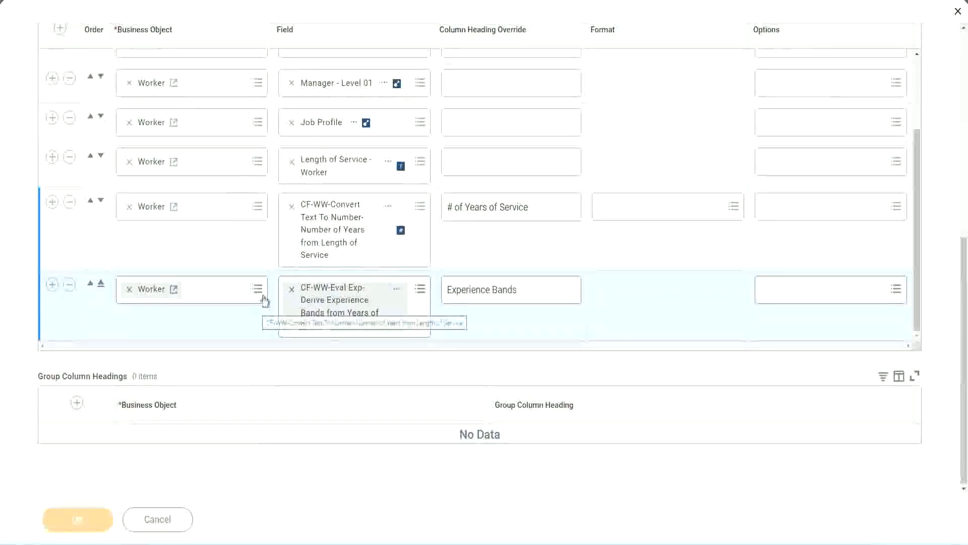
{"action": "scroll", "coordinate": [279, 363], "scroll_direction": "down", "scroll_amount": 6}
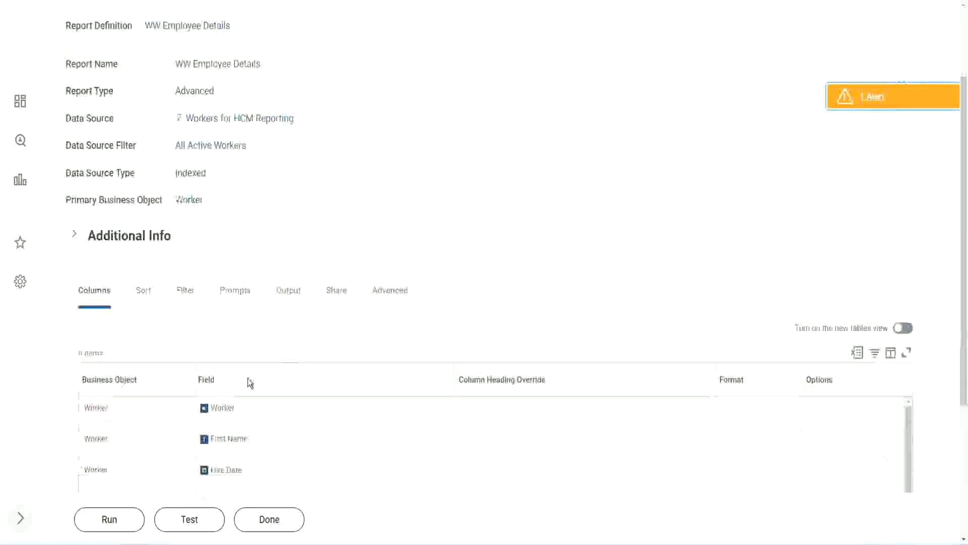
{"action": "left_click", "coordinate": [113, 526]}
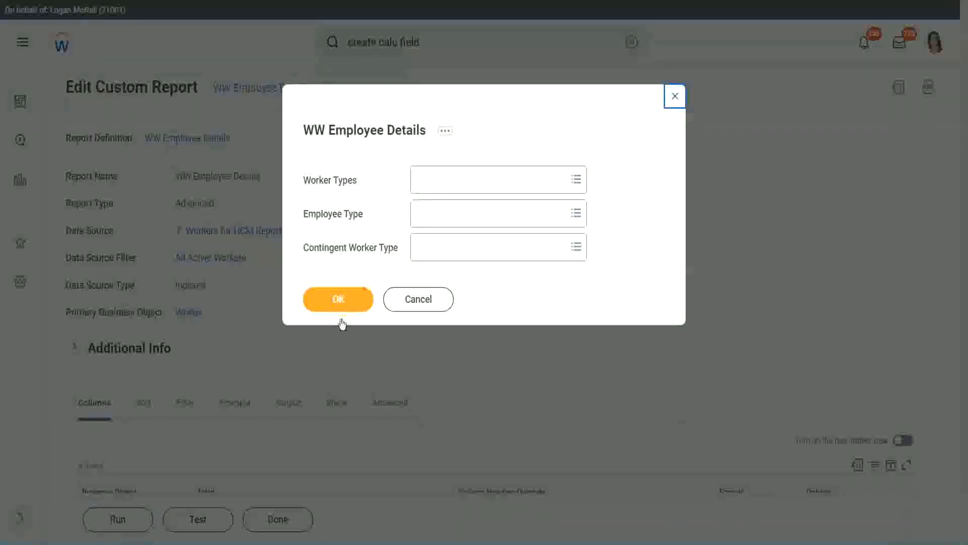
{"action": "left_click", "coordinate": [348, 301]}
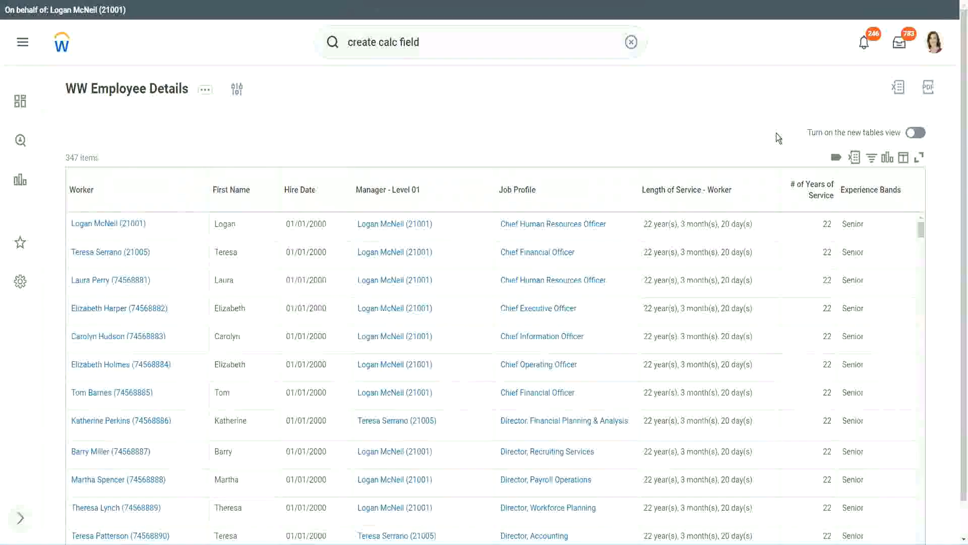
Step: Compare the first worker's years of service and experience band with the 16 - 30 years definition in the Notepad++ notes
{"action": "scroll", "coordinate": [776, 133], "scroll_direction": "down", "scroll_amount": 1}
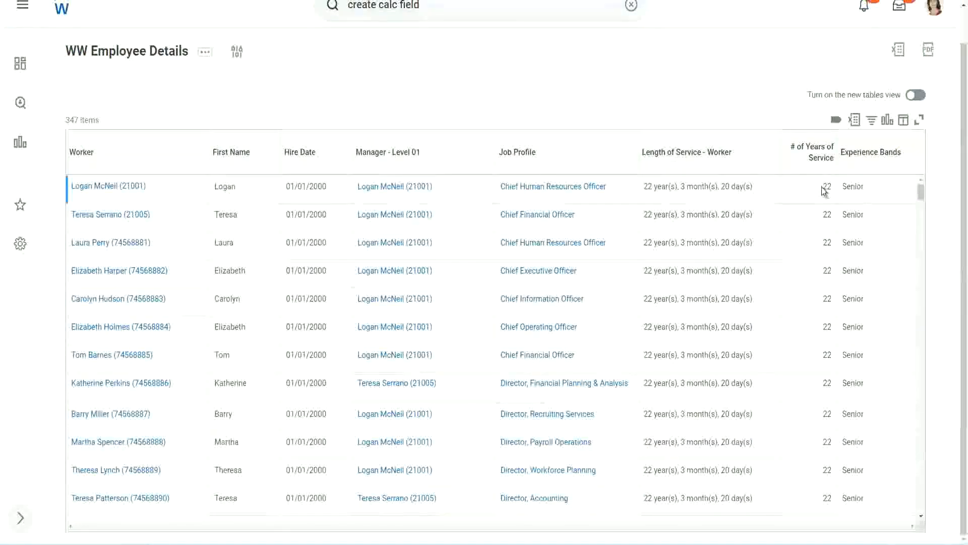
{"action": "left_click_drag", "start_coordinate": [823, 186], "coordinate": [833, 186]}
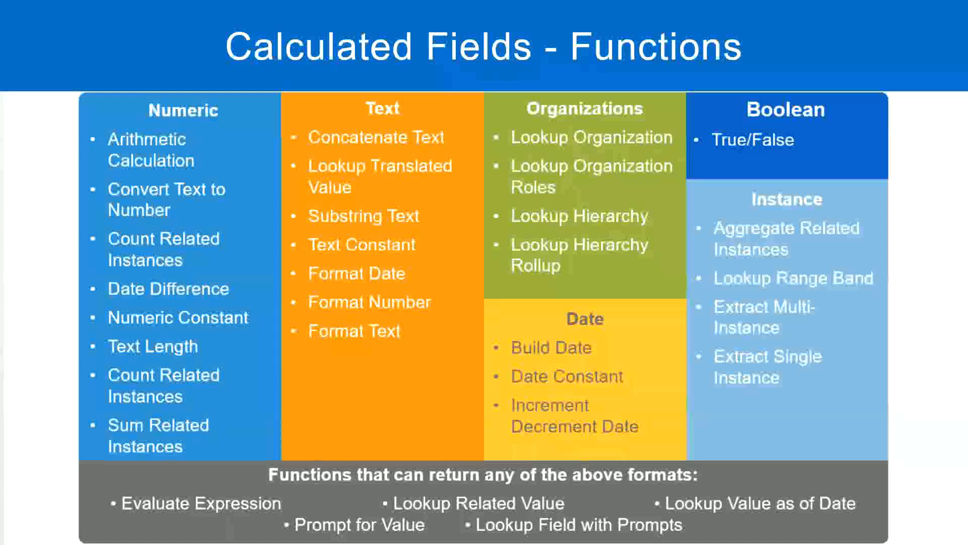
{"action": "key", "text": "alt+Tab"}
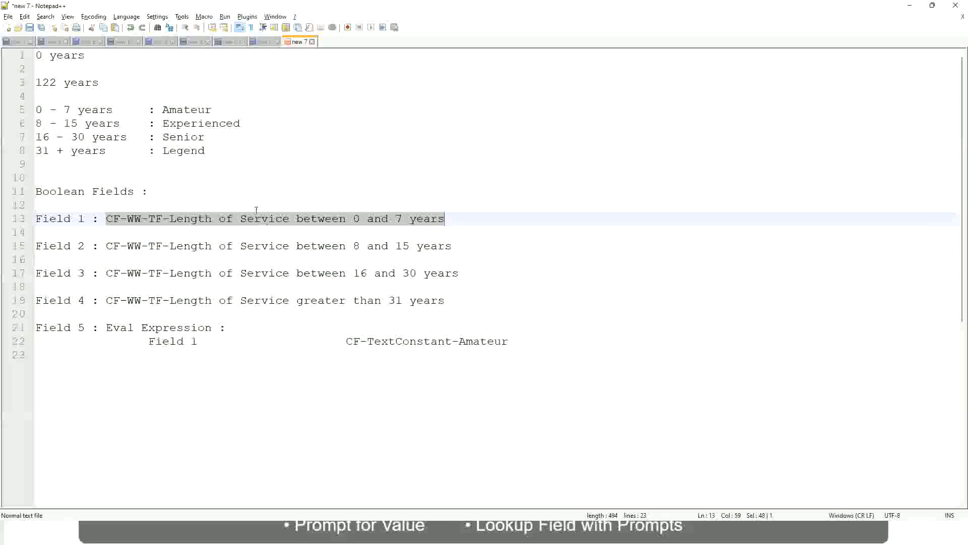
{"action": "left_click", "coordinate": [137, 177]}
{"action": "left_click", "coordinate": [168, 136]}
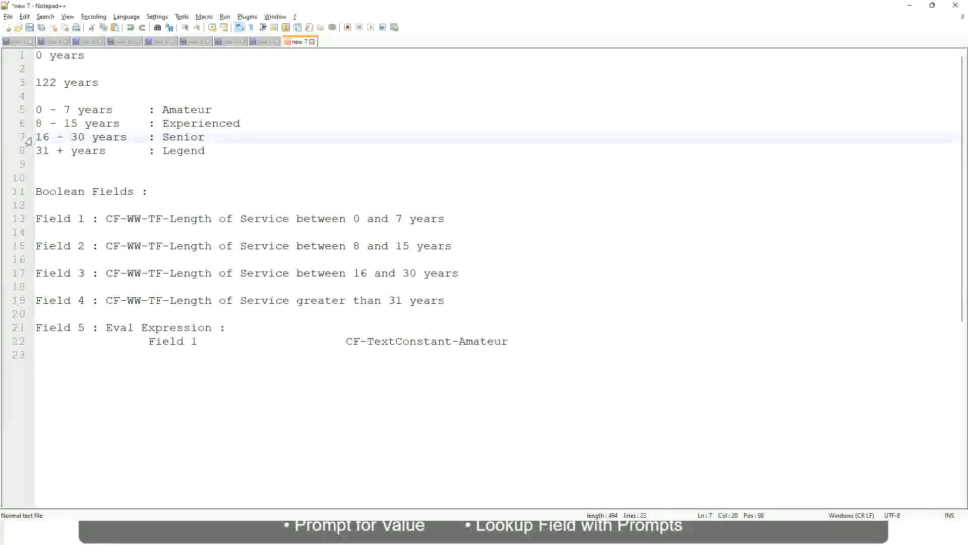
{"action": "left_click_drag", "start_coordinate": [35, 139], "coordinate": [93, 139]}
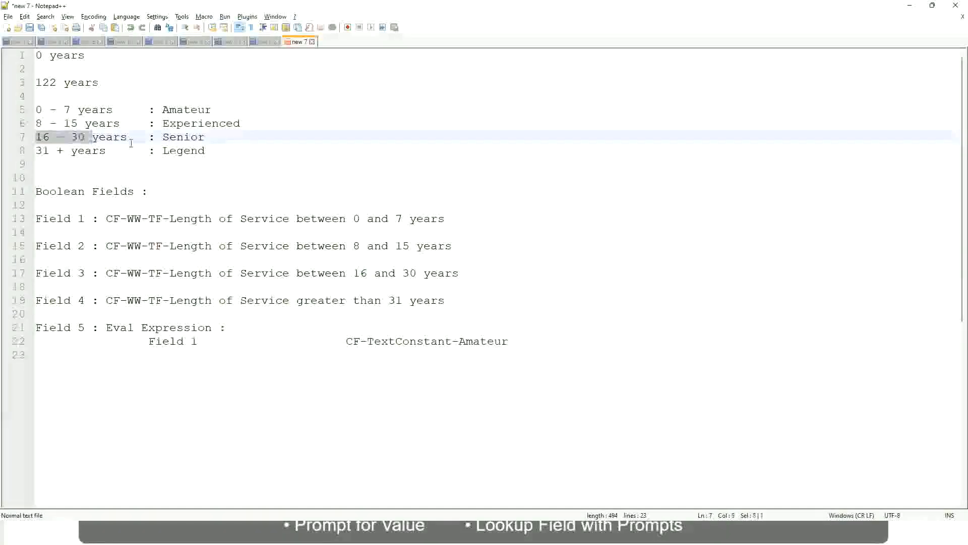
{"action": "double_click", "coordinate": [178, 138]}
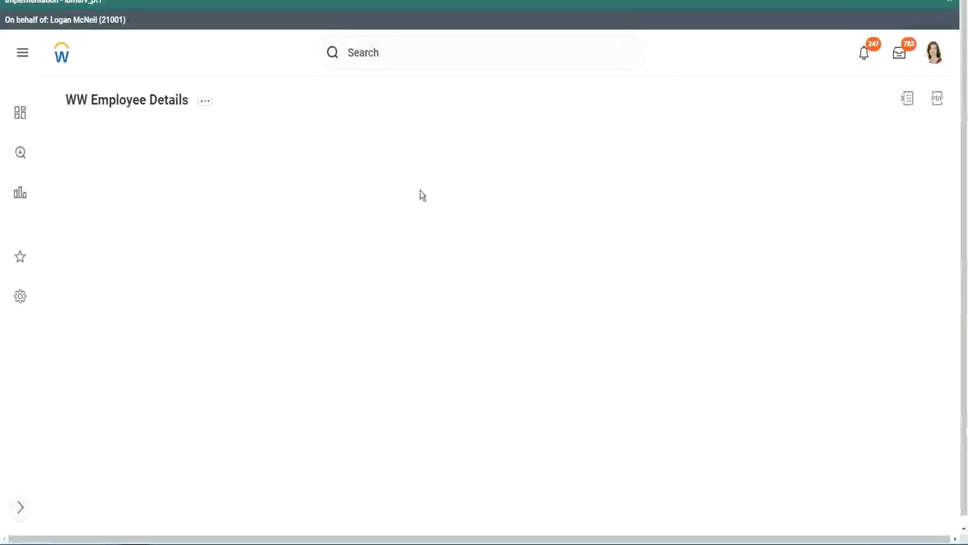
Step: Return to the Workday report and examine the years of service against the experience bands across the worker rows
{"action": "scroll", "coordinate": [834, 304], "scroll_direction": "down", "scroll_amount": 3}
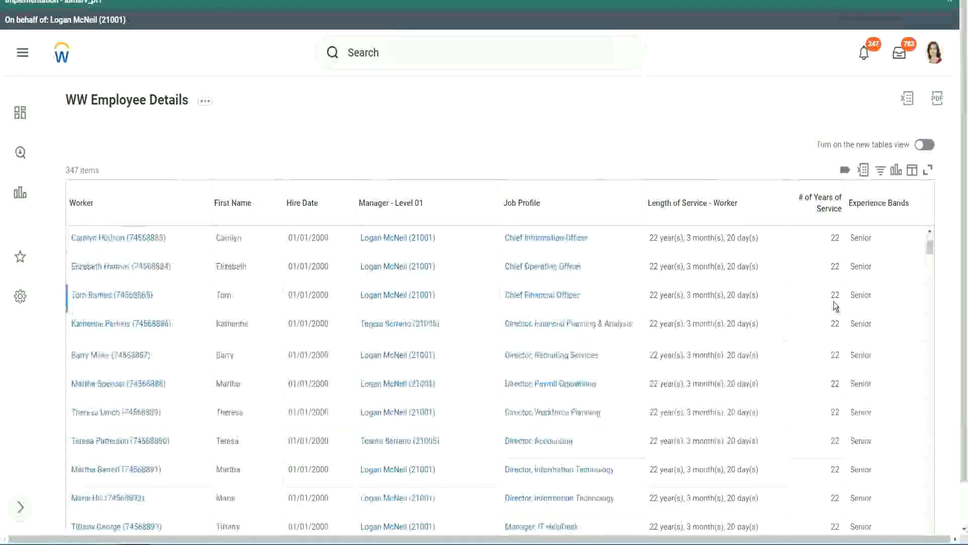
{"action": "scroll", "coordinate": [836, 305], "scroll_direction": "down", "scroll_amount": 7}
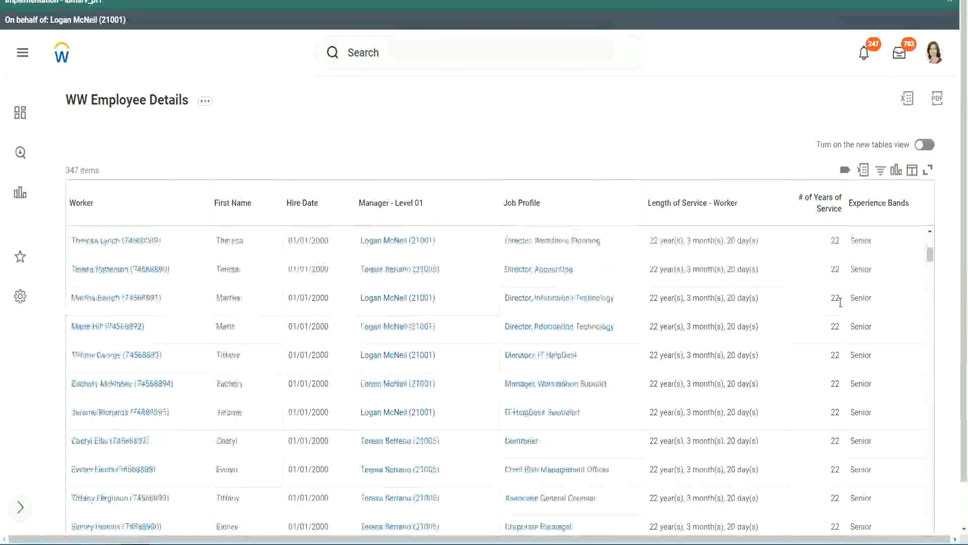
{"action": "scroll", "coordinate": [843, 334], "scroll_direction": "down", "scroll_amount": 7}
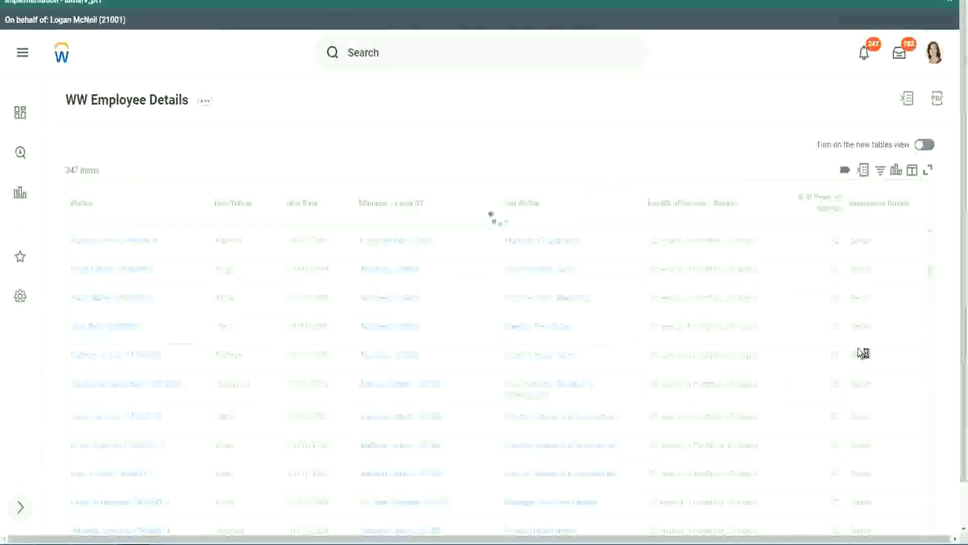
{"action": "scroll", "coordinate": [858, 348], "scroll_direction": "down", "scroll_amount": 1}
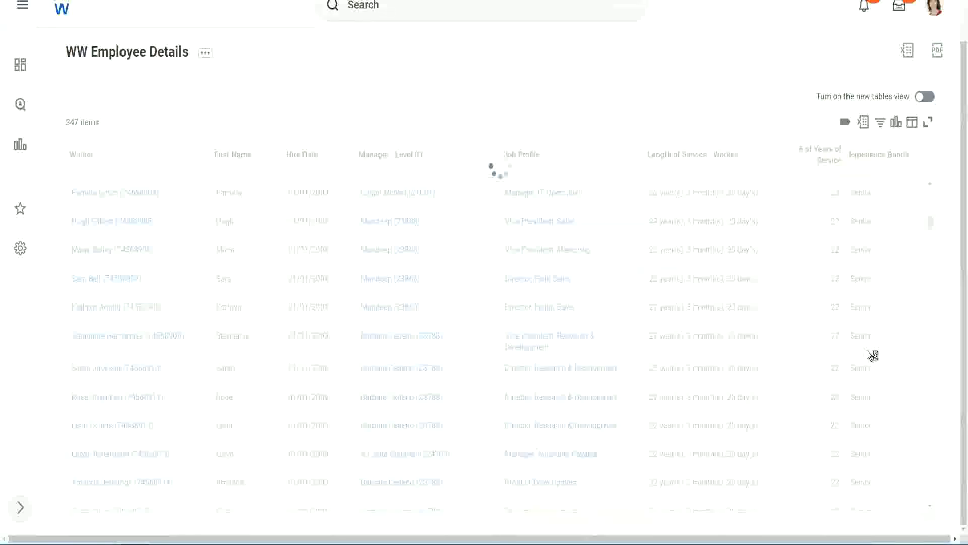
{"action": "scroll", "coordinate": [897, 286], "scroll_direction": "down", "scroll_amount": 5}
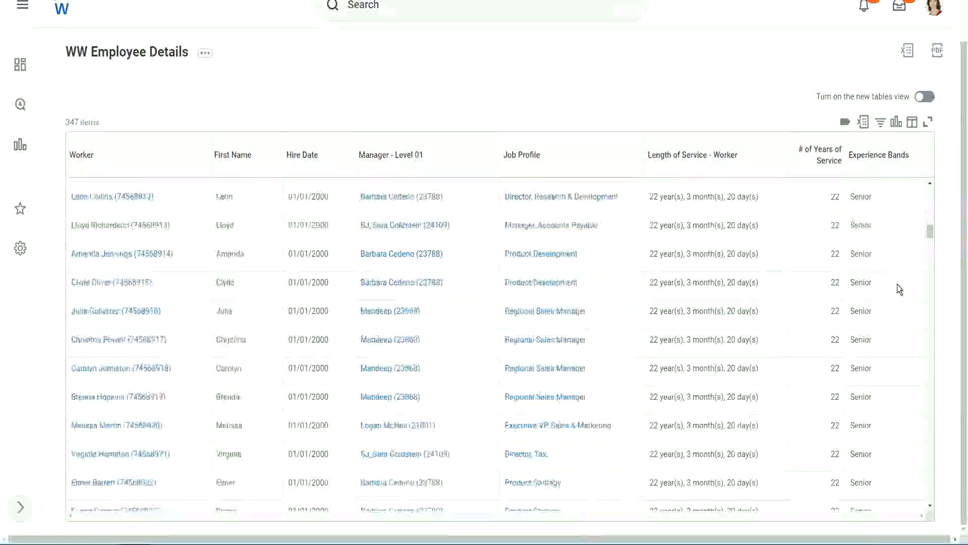
{"action": "scroll", "coordinate": [900, 289], "scroll_direction": "down", "scroll_amount": 3}
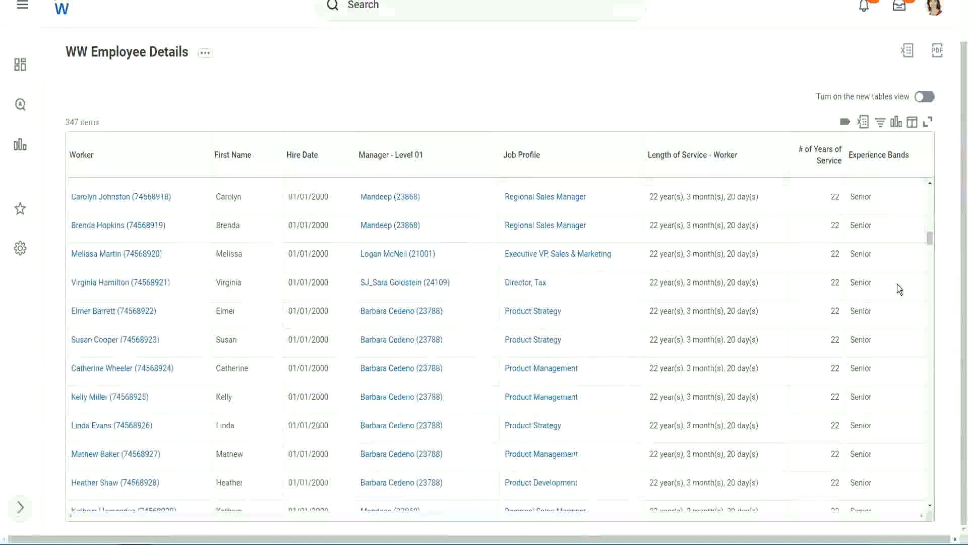
{"action": "scroll", "coordinate": [898, 283], "scroll_direction": "down", "scroll_amount": 8}
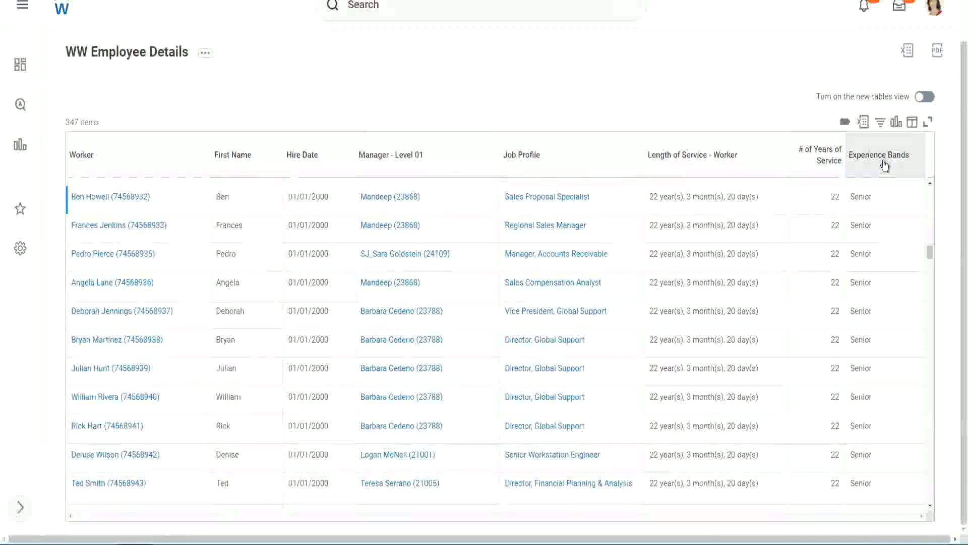
Step: Filter the report's Experience Bands column with the condition contains and the value Amateur
{"action": "left_click", "coordinate": [884, 164]}
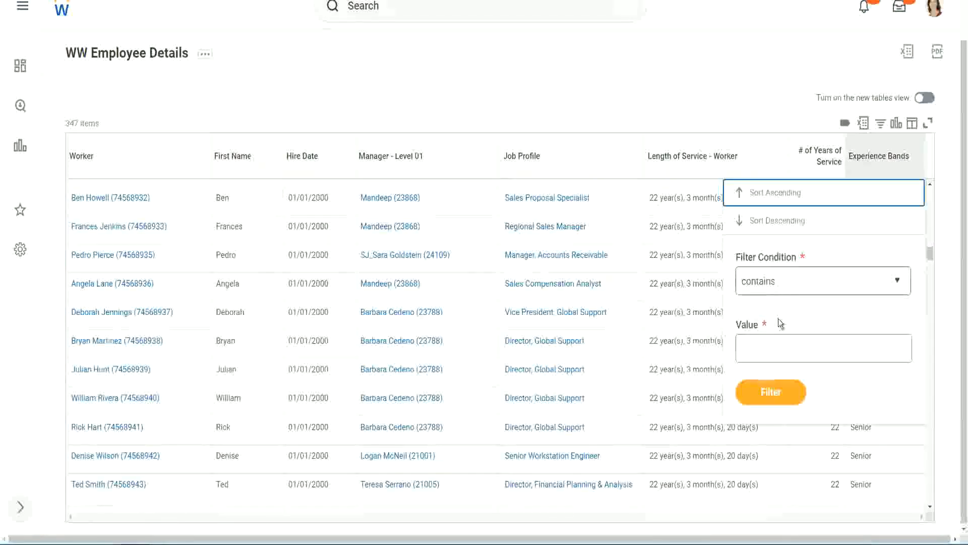
{"action": "left_click", "coordinate": [767, 339]}
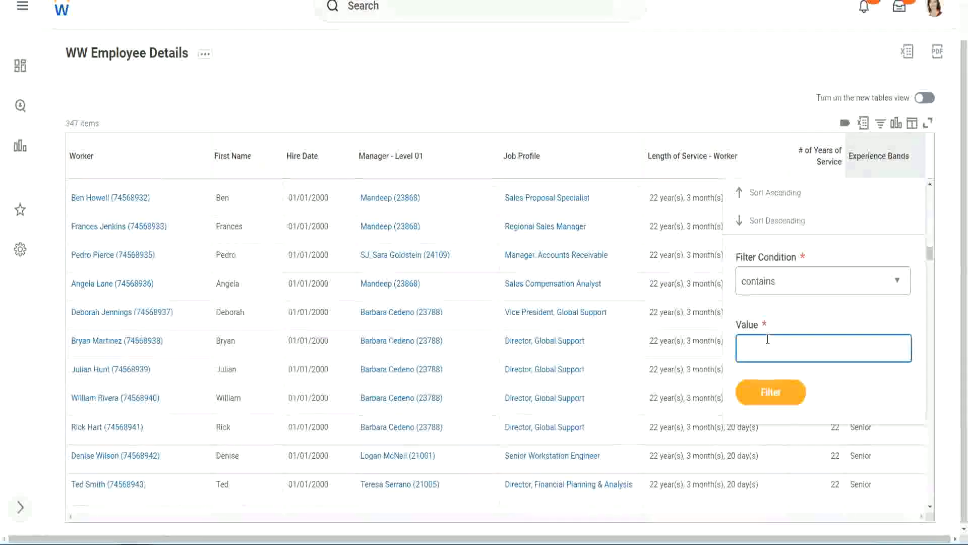
{"action": "type", "text": "Amate"}
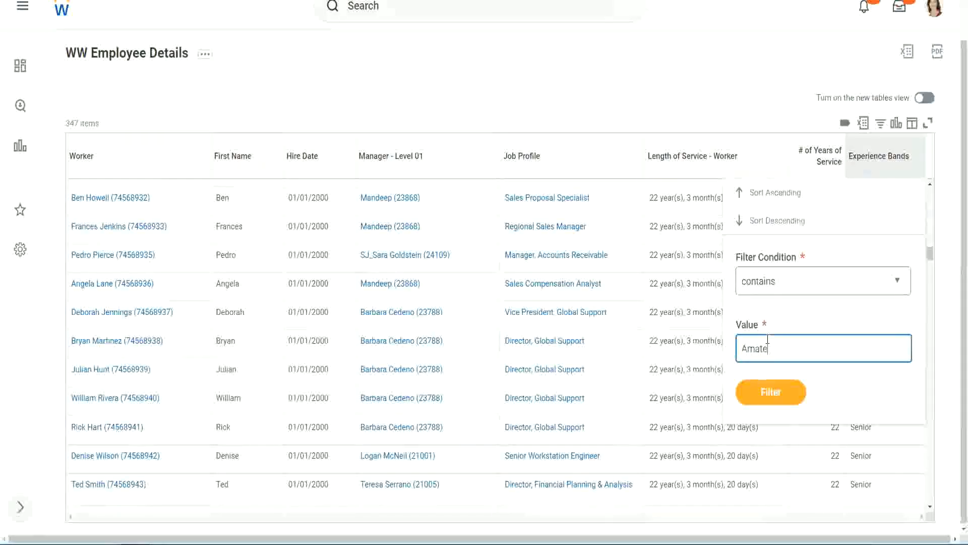
{"action": "type", "text": "ur"}
{"action": "left_click", "coordinate": [763, 398]}
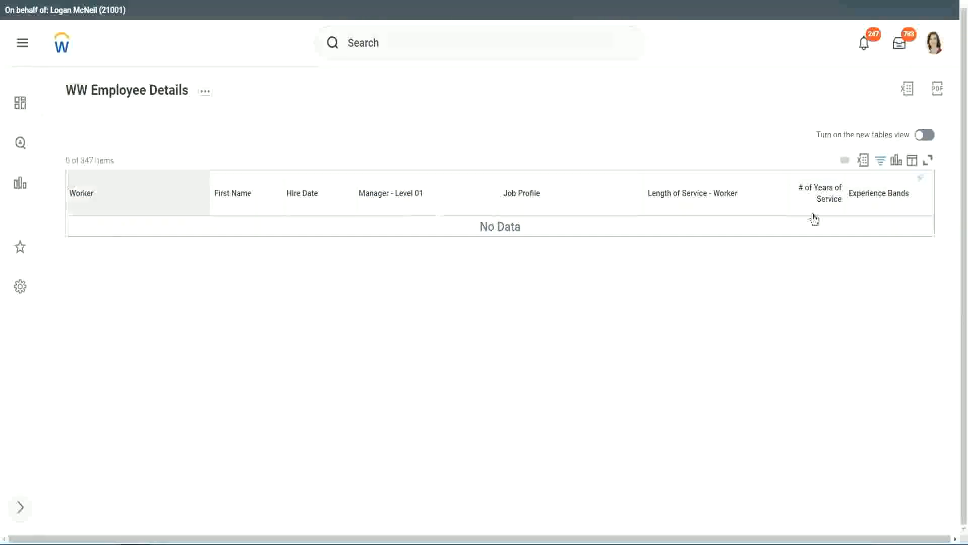
Step: Change the Experience Bands filter to Legend and examine the filtered workers' hire dates and years of service through the whole list
{"action": "left_click", "coordinate": [876, 195]}
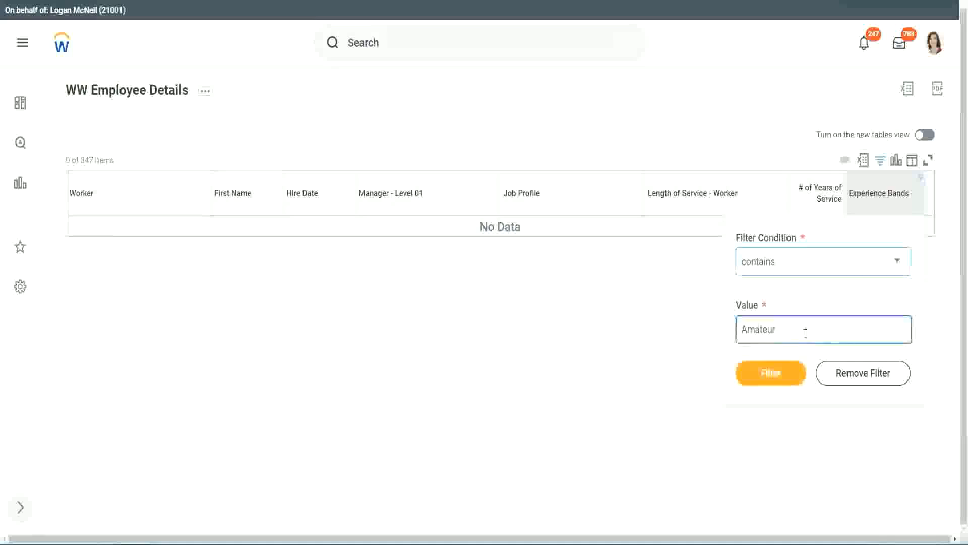
{"action": "left_click_drag", "start_coordinate": [713, 333], "coordinate": [693, 335]}
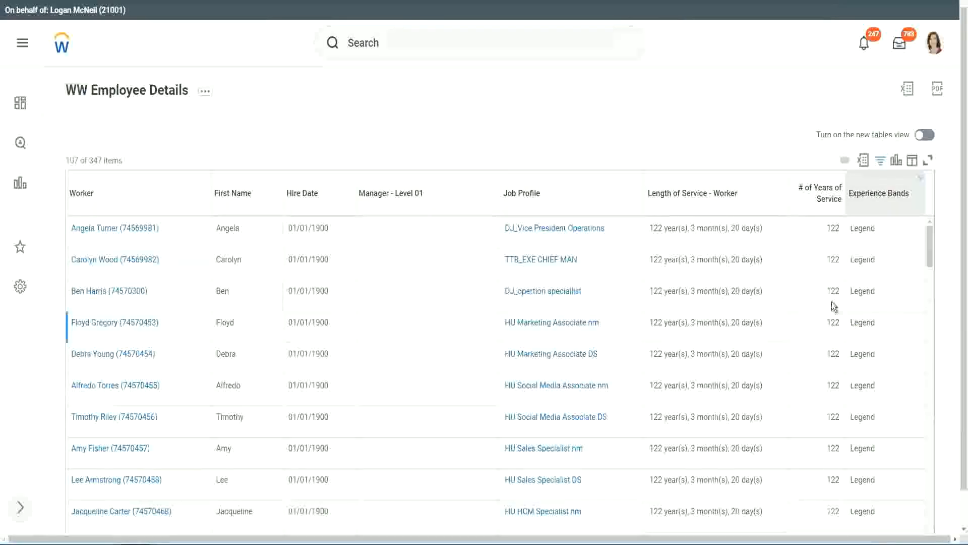
{"action": "scroll", "coordinate": [831, 301], "scroll_direction": "down", "scroll_amount": 10}
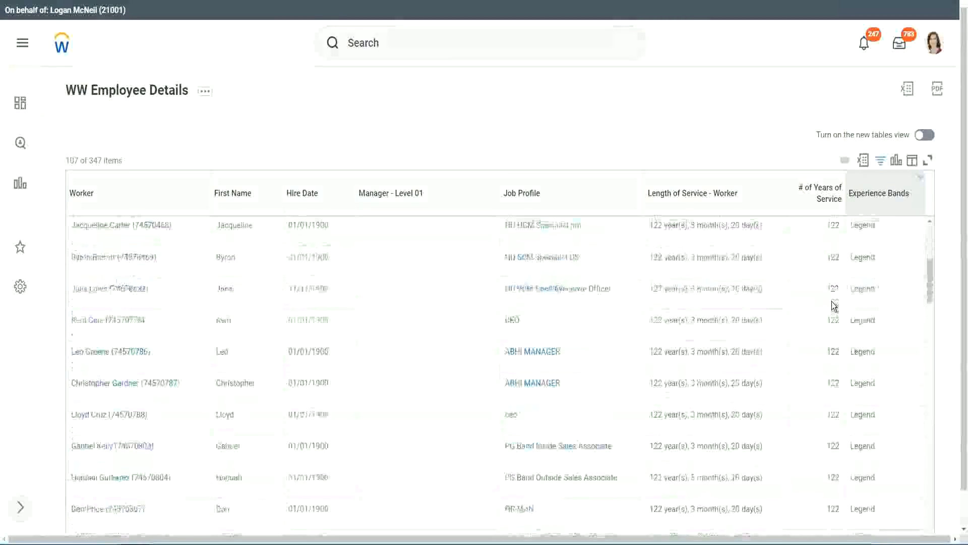
{"action": "scroll", "coordinate": [831, 301], "scroll_direction": "down", "scroll_amount": 3}
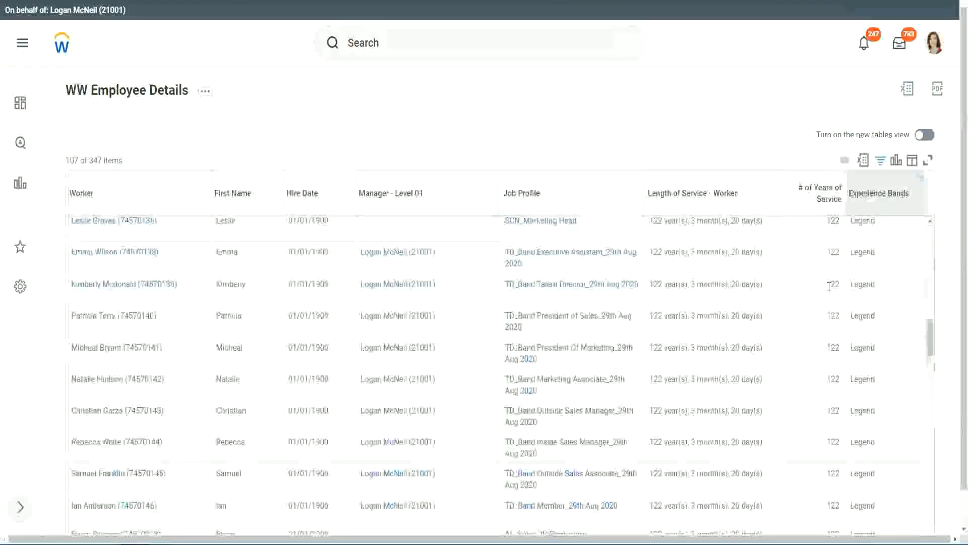
{"action": "scroll", "coordinate": [832, 288], "scroll_direction": "down", "scroll_amount": 10}
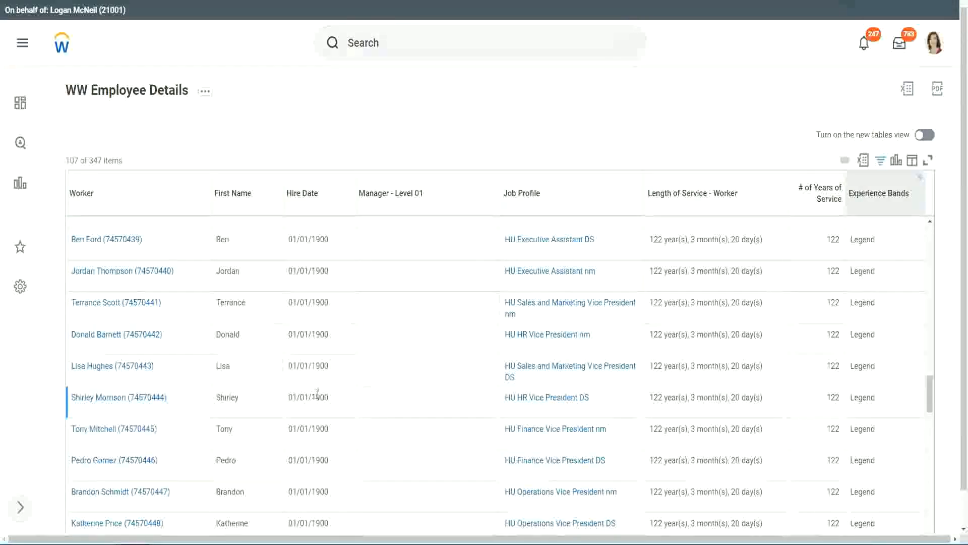
{"action": "double_click", "coordinate": [318, 397]}
{"action": "scroll", "coordinate": [824, 379], "scroll_direction": "down", "scroll_amount": 5}
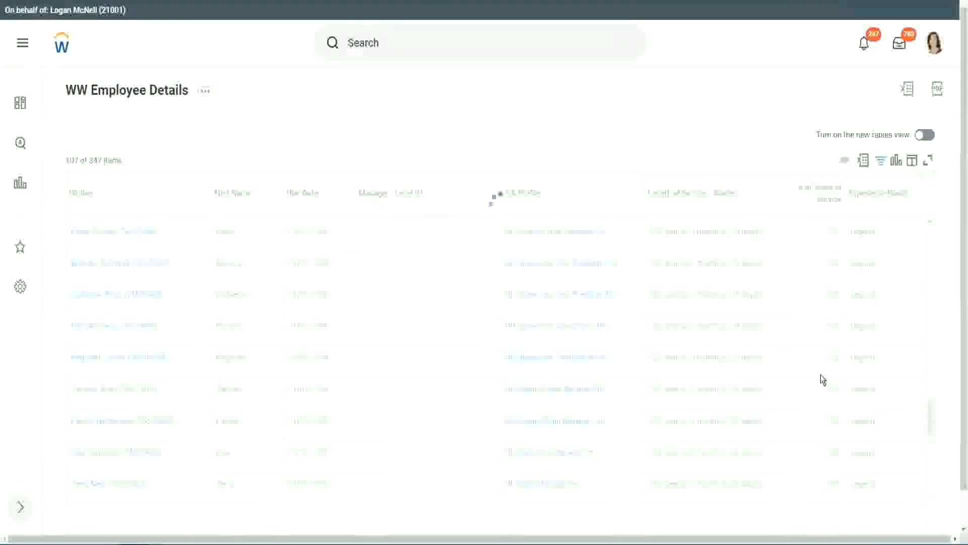
{"action": "scroll", "coordinate": [824, 380], "scroll_direction": "down", "scroll_amount": 3}
{"action": "scroll", "coordinate": [821, 374], "scroll_direction": "down", "scroll_amount": 10}
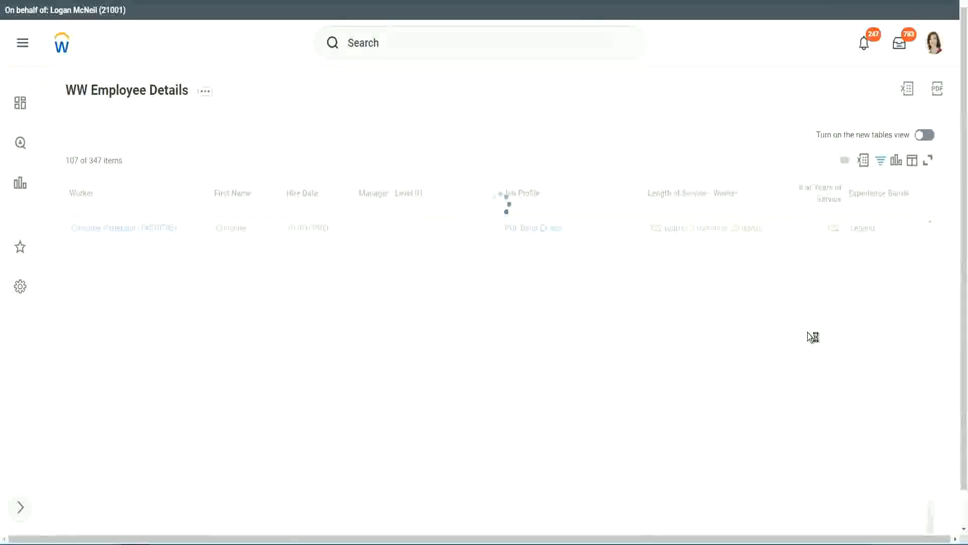
{"action": "scroll", "coordinate": [807, 332], "scroll_direction": "down", "scroll_amount": 5}
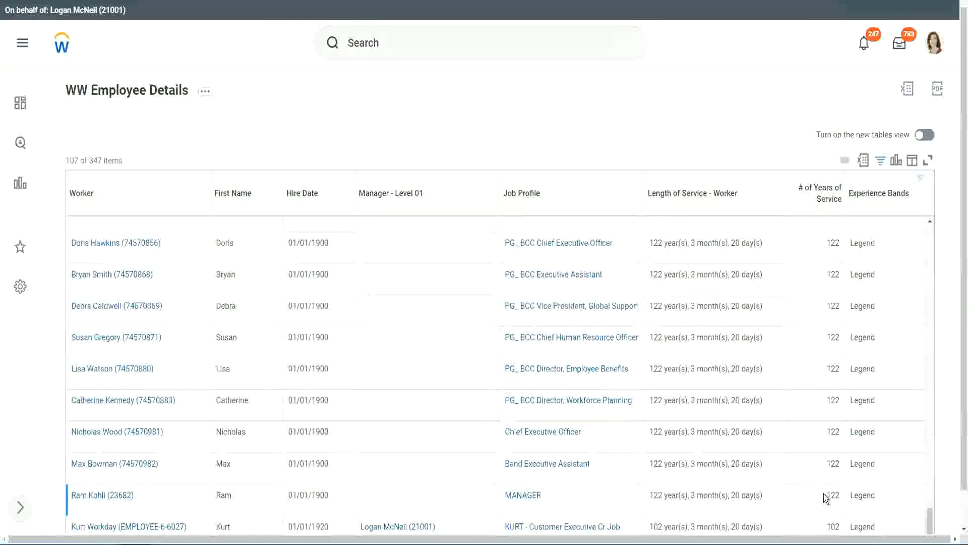
Step: Examine the years of service of the last Legend-band workers against their experience band
{"action": "double_click", "coordinate": [833, 526]}
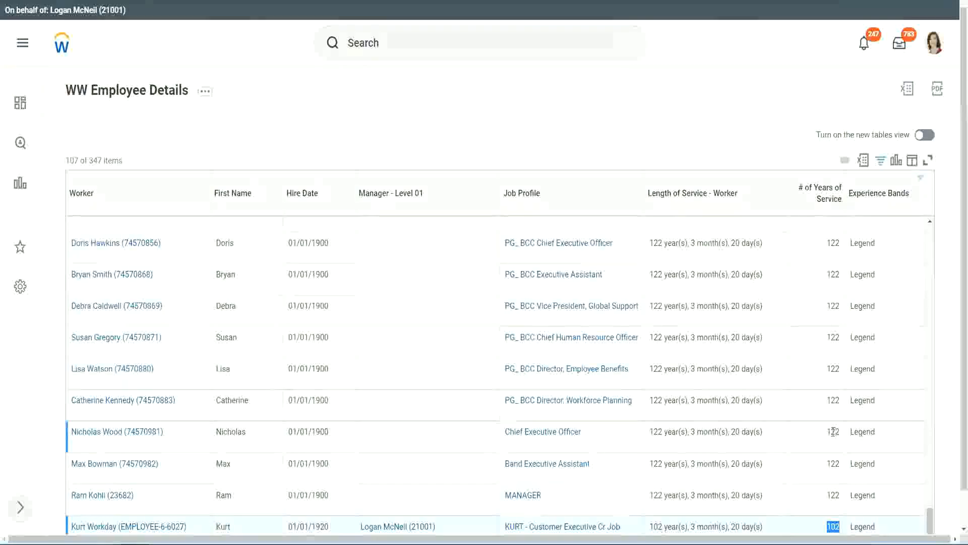
{"action": "left_click_drag", "start_coordinate": [833, 431], "coordinate": [841, 432]}
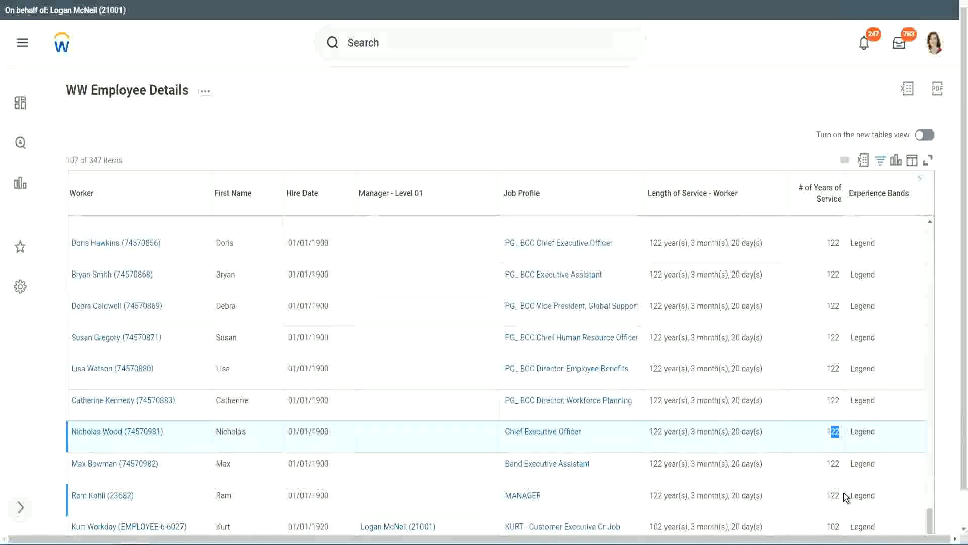
{"action": "left_click", "coordinate": [813, 401]}
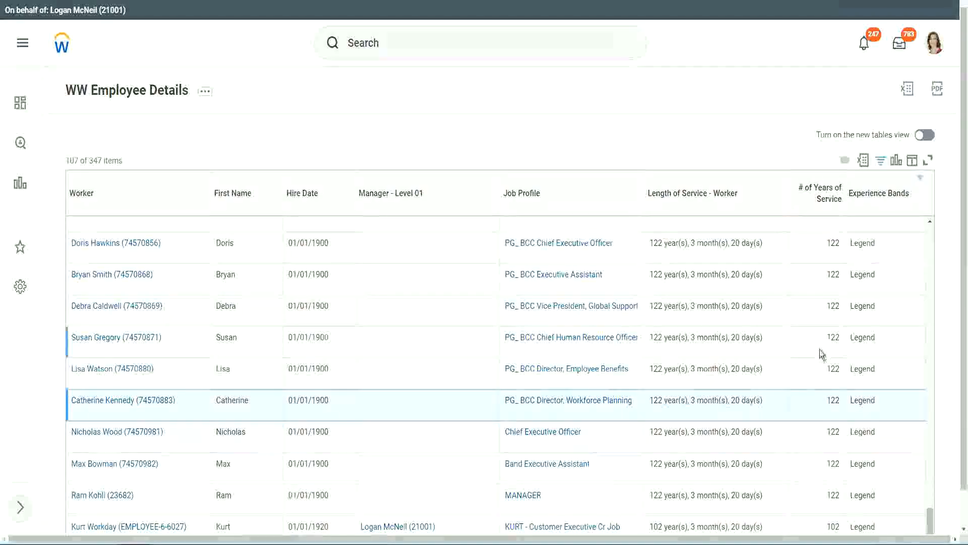
{"action": "left_click", "coordinate": [812, 270]}
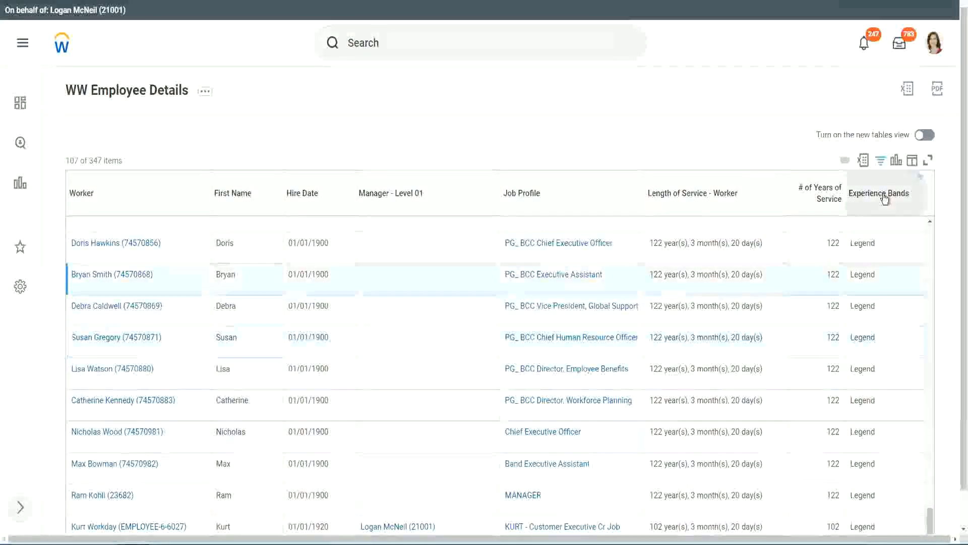
Step: Change the Experience Bands column filter to contains Experienced
{"action": "left_click", "coordinate": [887, 217]}
{"action": "double_click", "coordinate": [791, 396]}
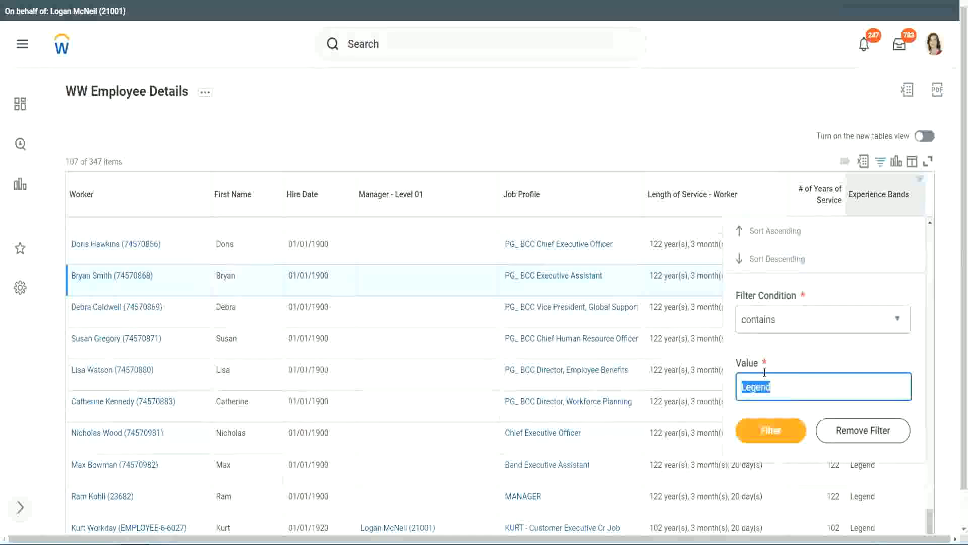
{"action": "type", "text": "Ex"}
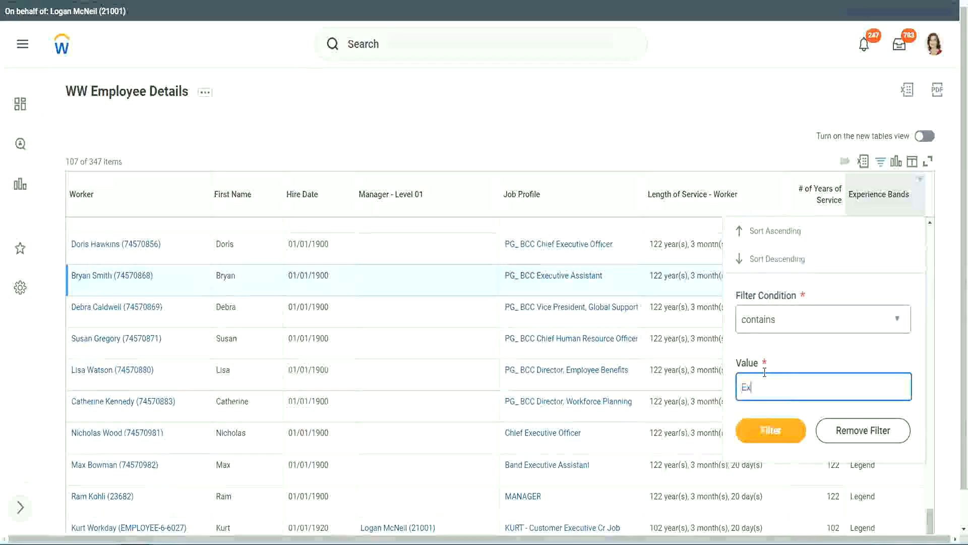
{"action": "type", "text": "per"}
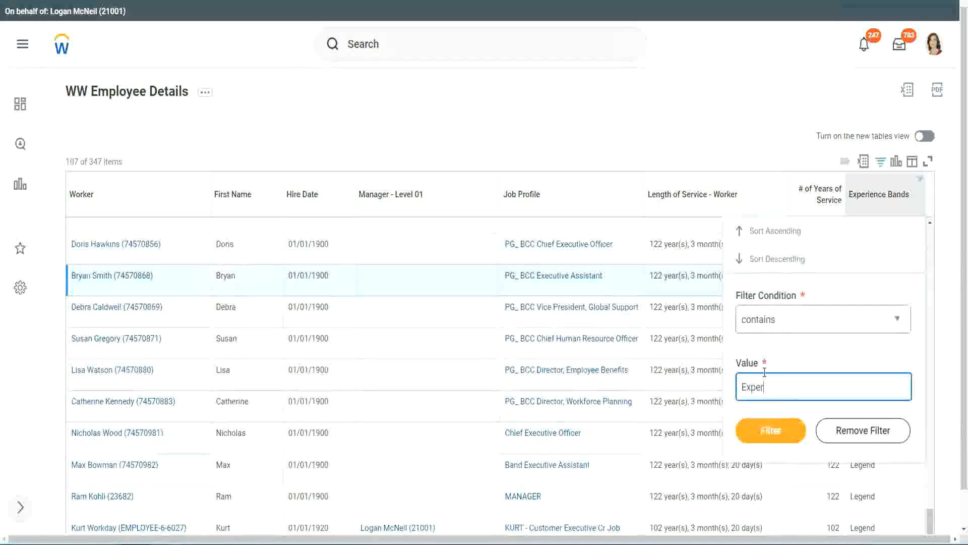
{"action": "type", "text": "ienced"}
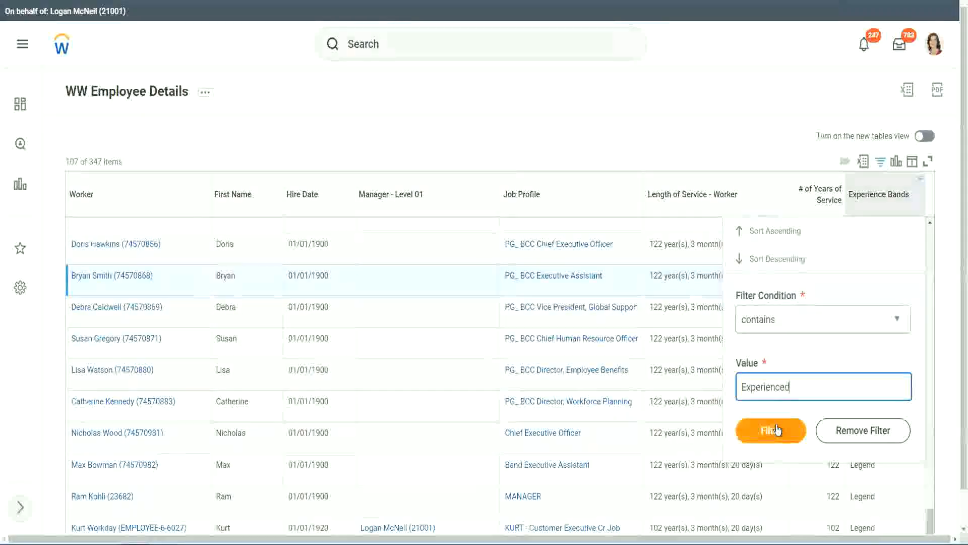
{"action": "left_click", "coordinate": [776, 429]}
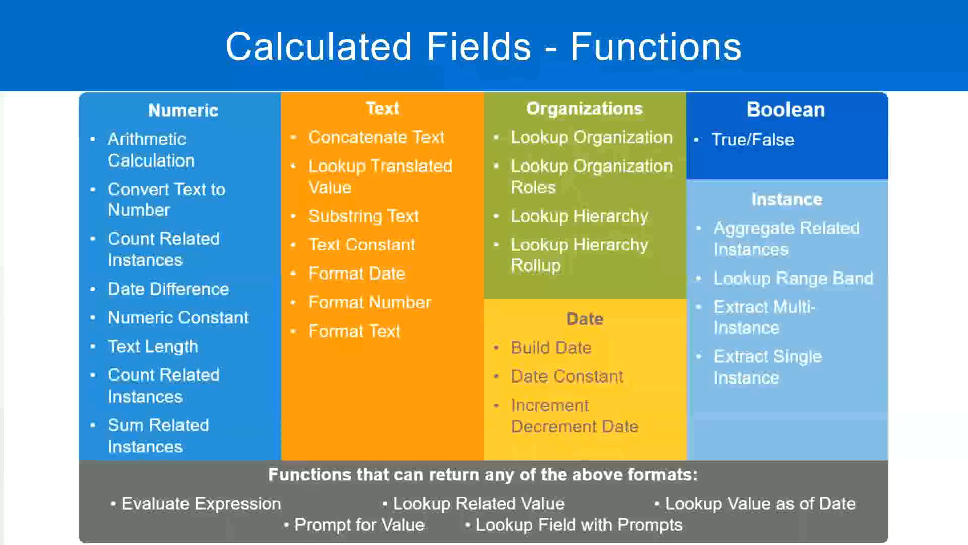
Step: Switch to the Notepad++ notes and check the 8 - 15 years range defined for the Experienced band
{"action": "key", "text": "alt+Tab"}
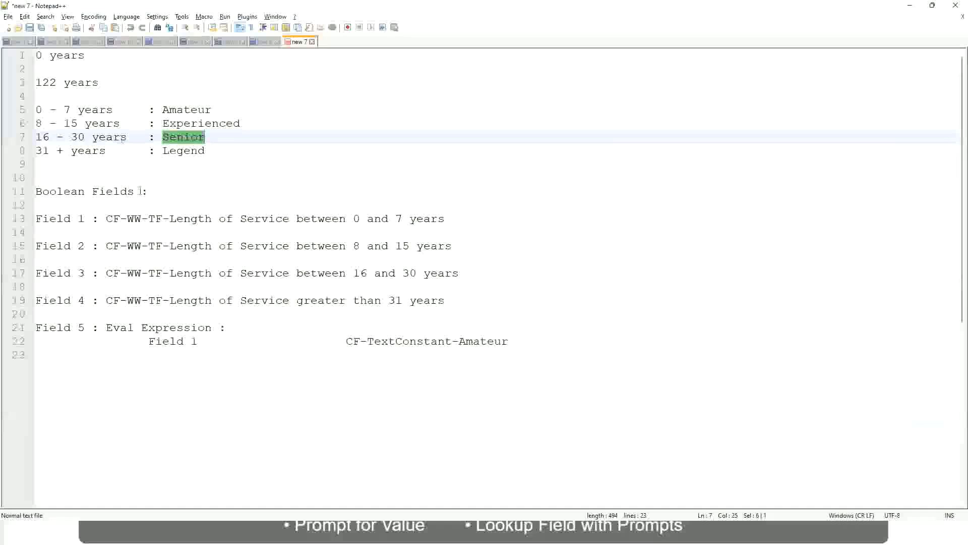
{"action": "left_click_drag", "start_coordinate": [43, 124], "coordinate": [75, 124]}
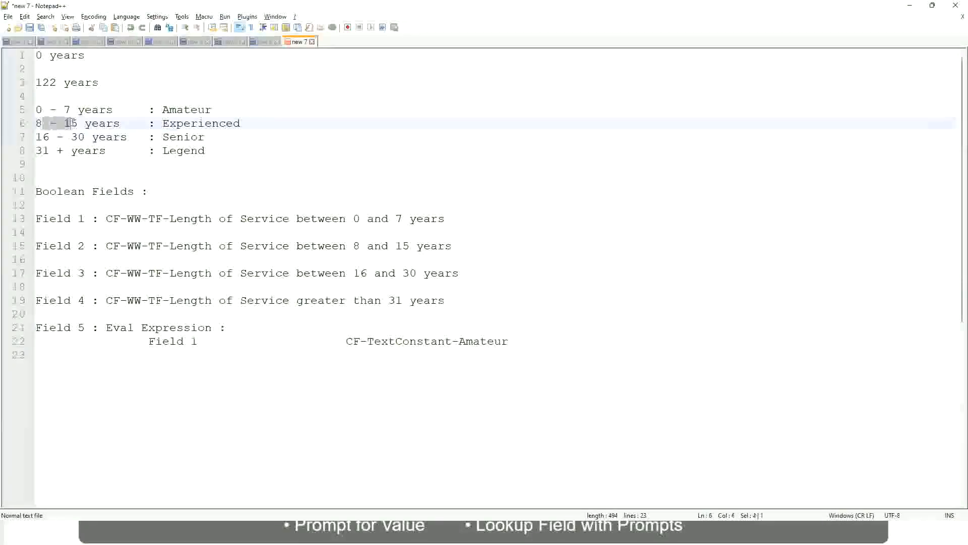
{"action": "left_click", "coordinate": [80, 124]}
{"action": "left_click", "coordinate": [112, 124]}
Step: Return to the Workday report and examine the filtered workers' years of service against the Experienced band down the list
{"action": "key", "text": "alt+Tab"}
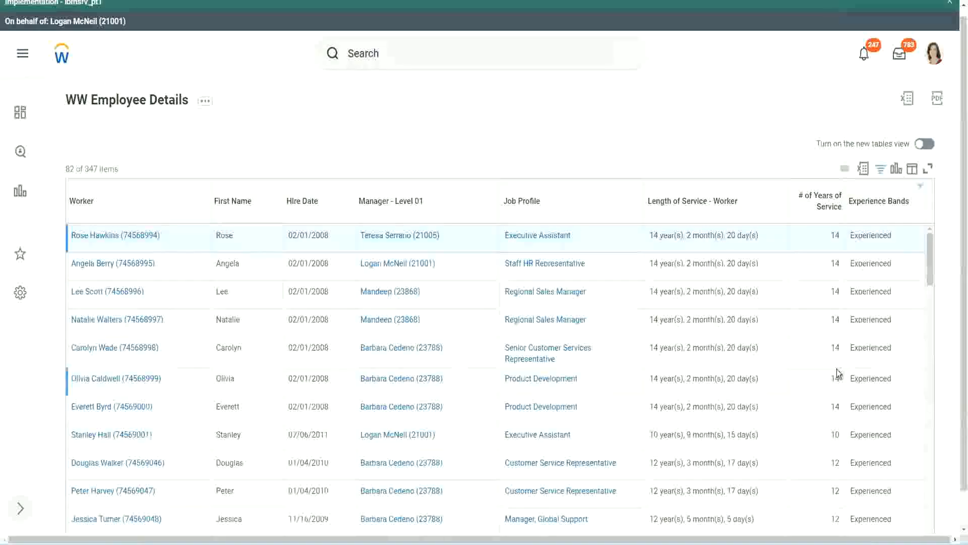
{"action": "scroll", "coordinate": [839, 373], "scroll_direction": "down", "scroll_amount": 4}
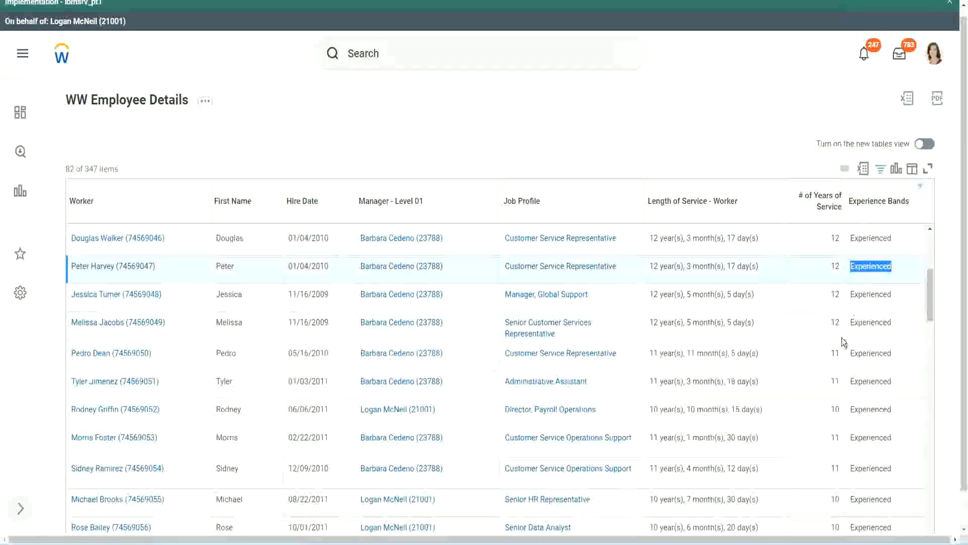
{"action": "scroll", "coordinate": [843, 342], "scroll_direction": "down", "scroll_amount": 2}
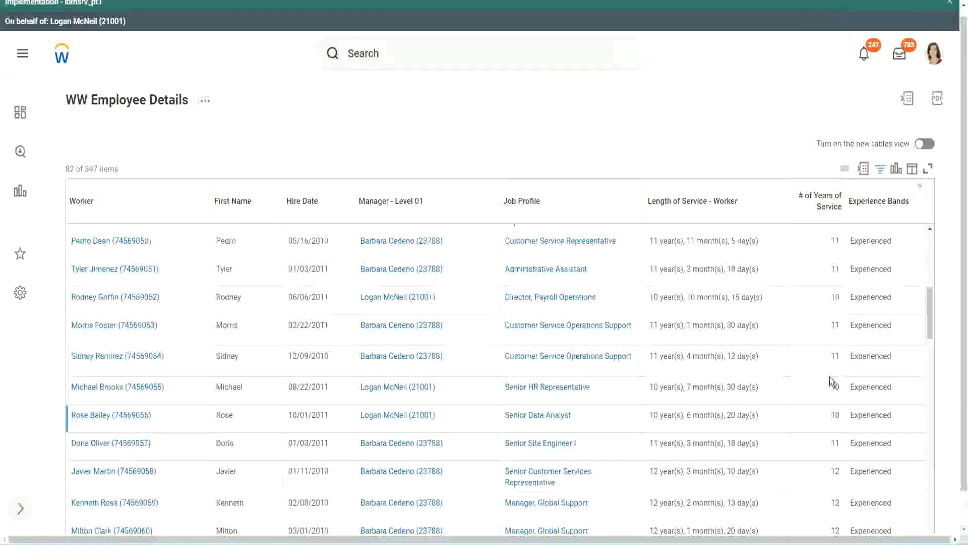
{"action": "left_click", "coordinate": [833, 366]}
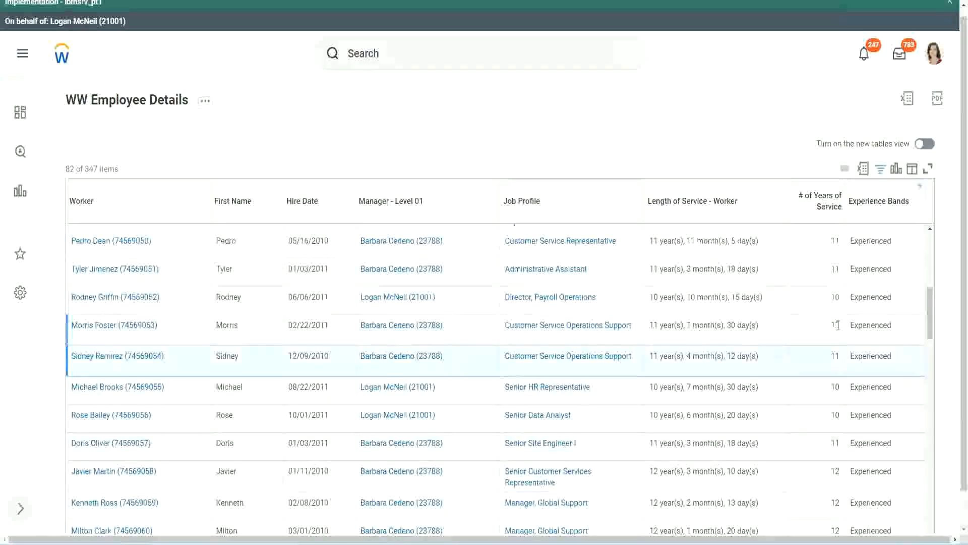
{"action": "left_click", "coordinate": [883, 324]}
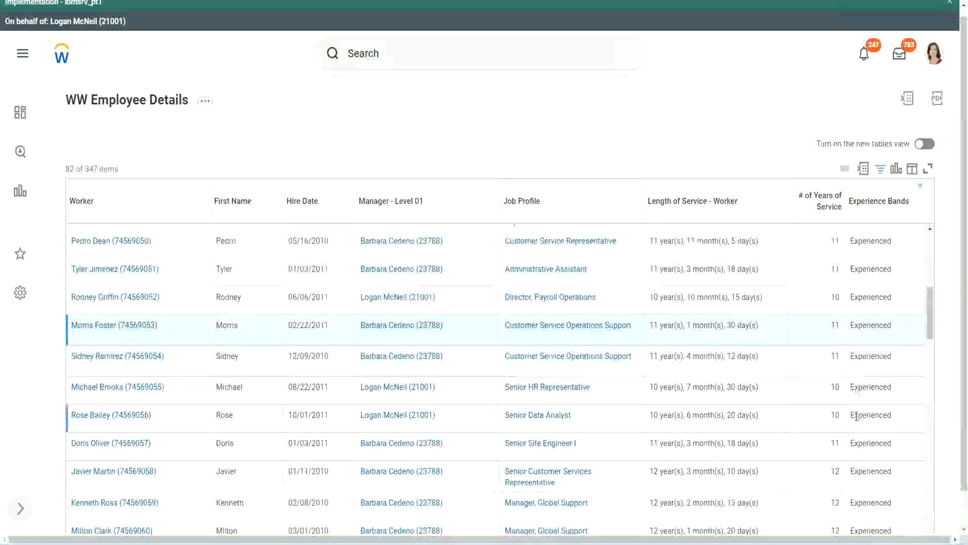
{"action": "scroll", "coordinate": [857, 416], "scroll_direction": "down", "scroll_amount": 10}
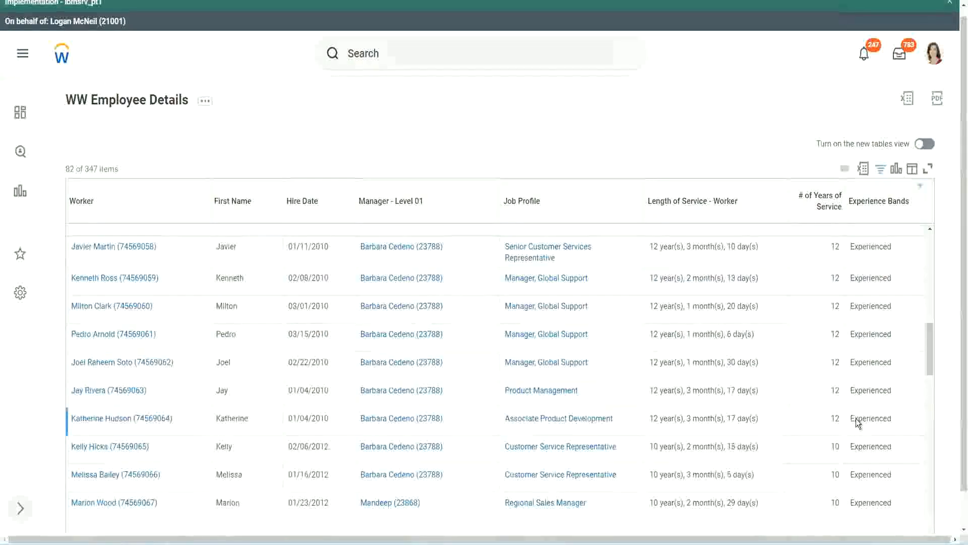